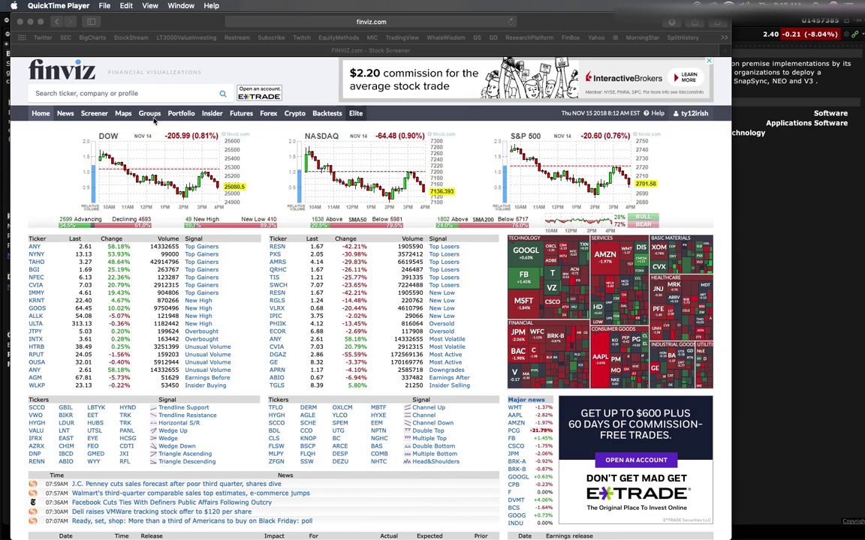
Filter the Finviz screener to Week +30% performance and view the 25 results as charts.
click(79, 106)
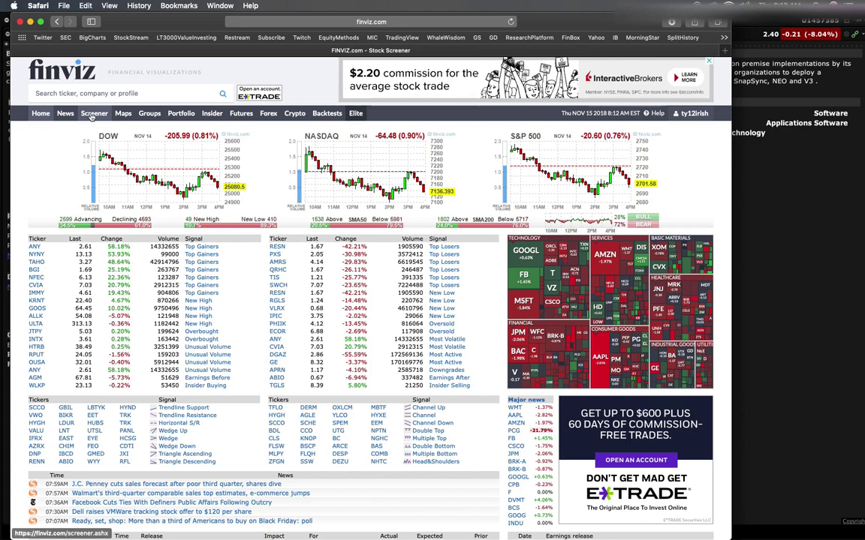
click(91, 115)
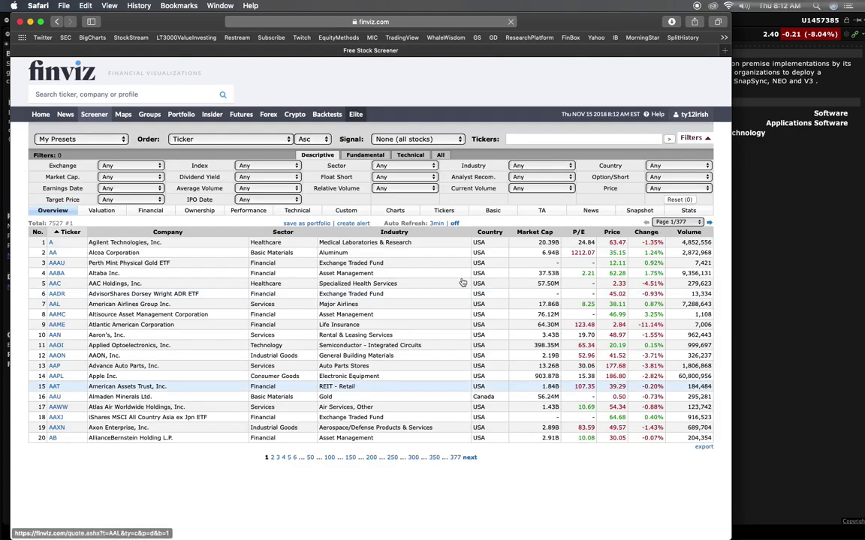
click(409, 155)
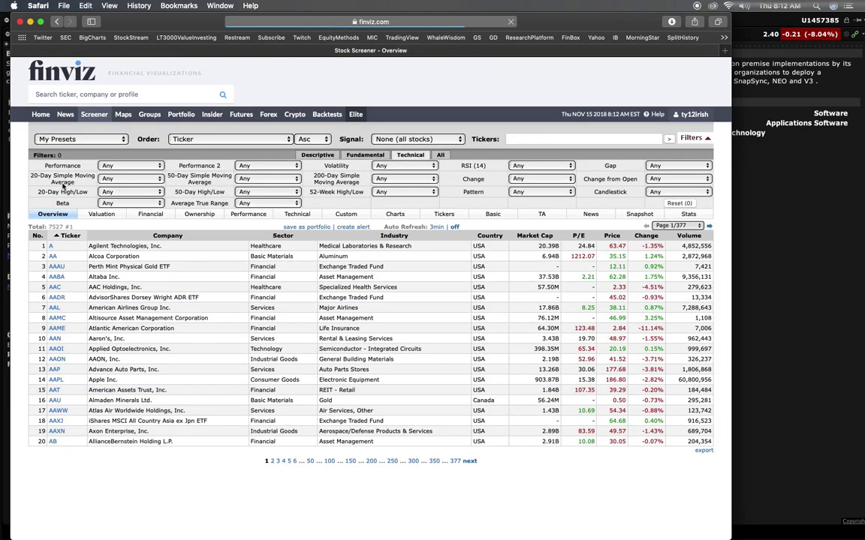
click(128, 165)
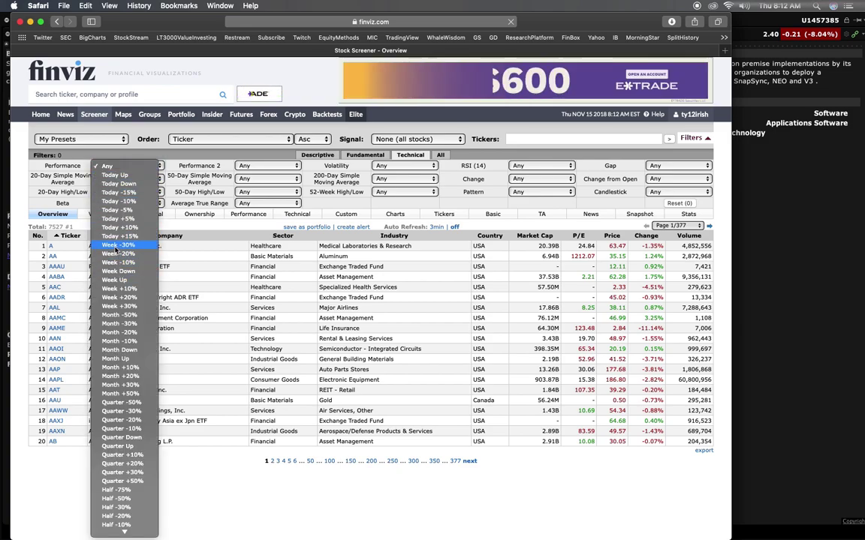
click(124, 307)
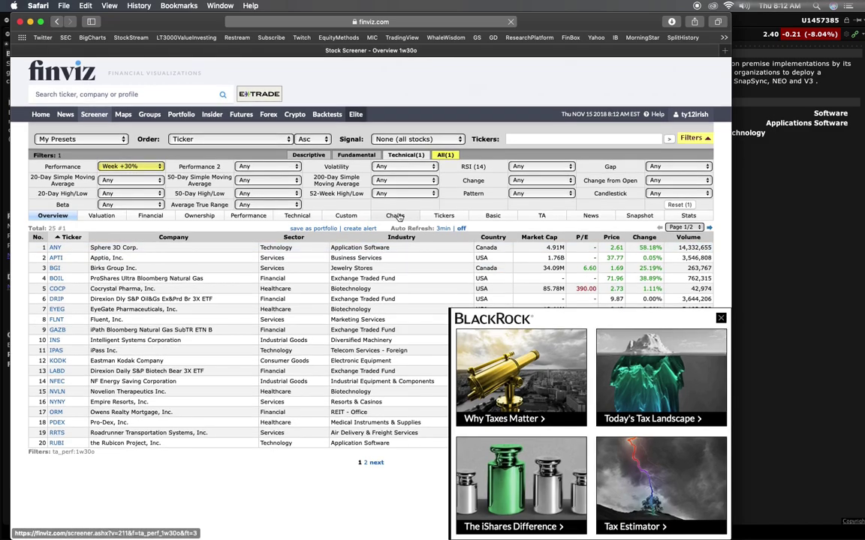
click(396, 217)
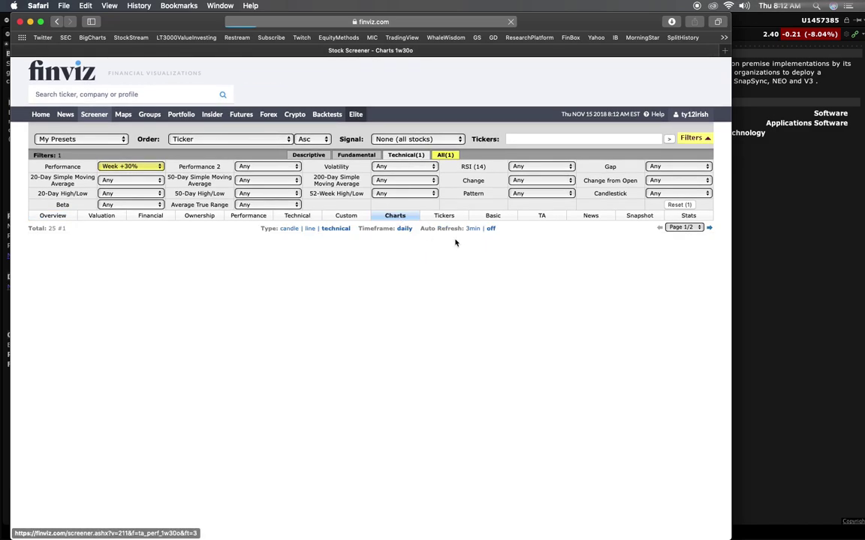
scroll(683, 416, down, 1)
scroll(611, 361, down, 10)
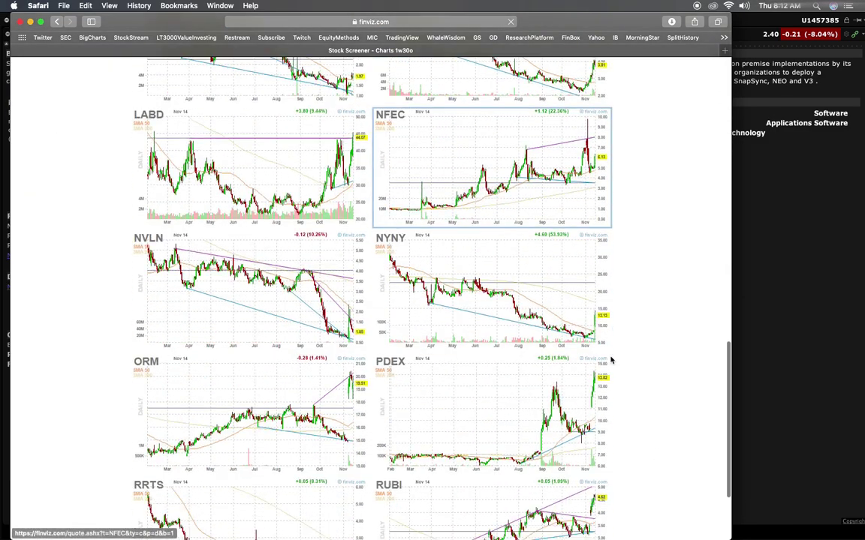
scroll(371, 332, down, 1)
scroll(354, 372, up, 4)
scroll(366, 332, down, 5)
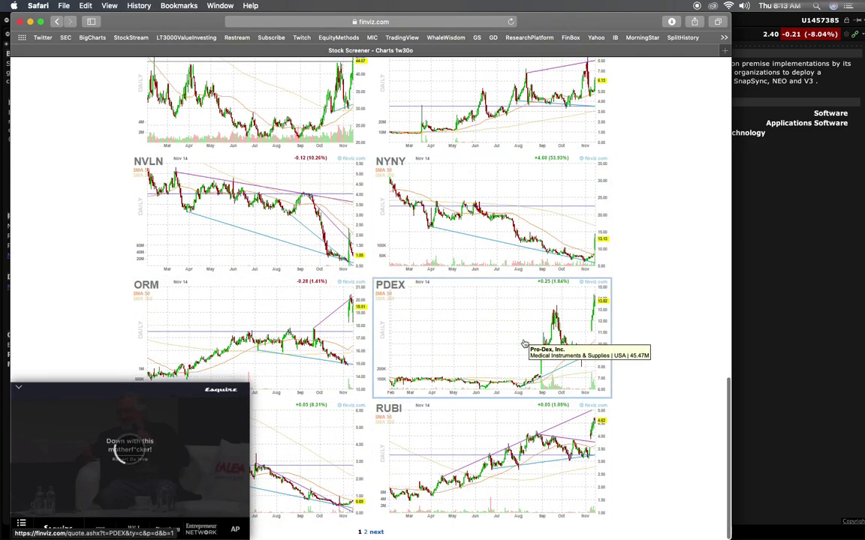
scroll(370, 337, up, 4)
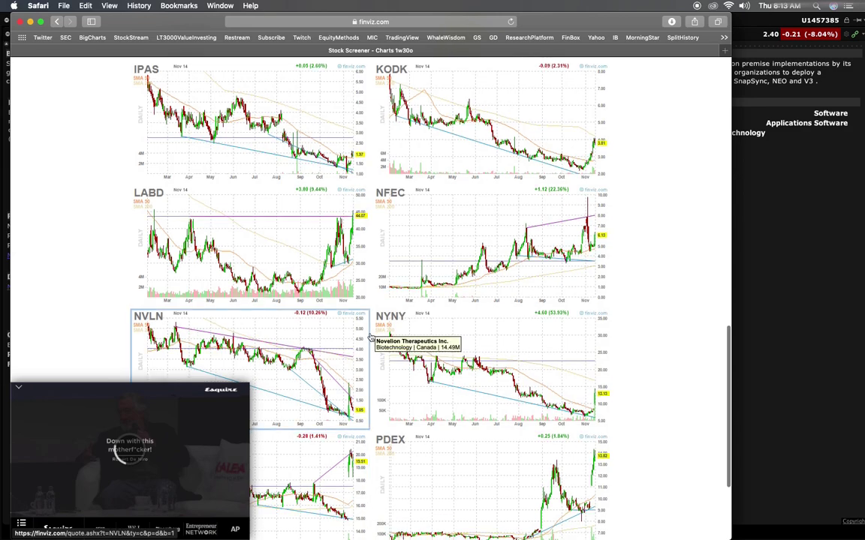
scroll(370, 338, down, 1)
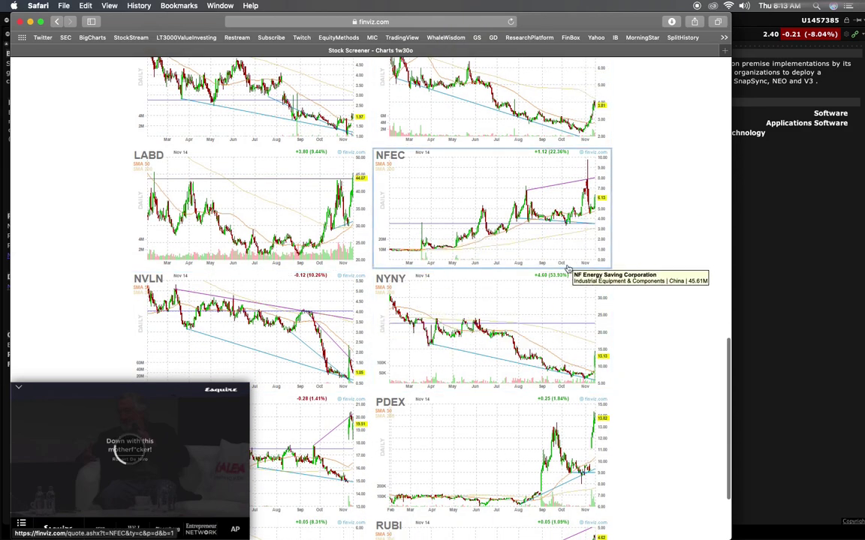
scroll(568, 268, down, 3)
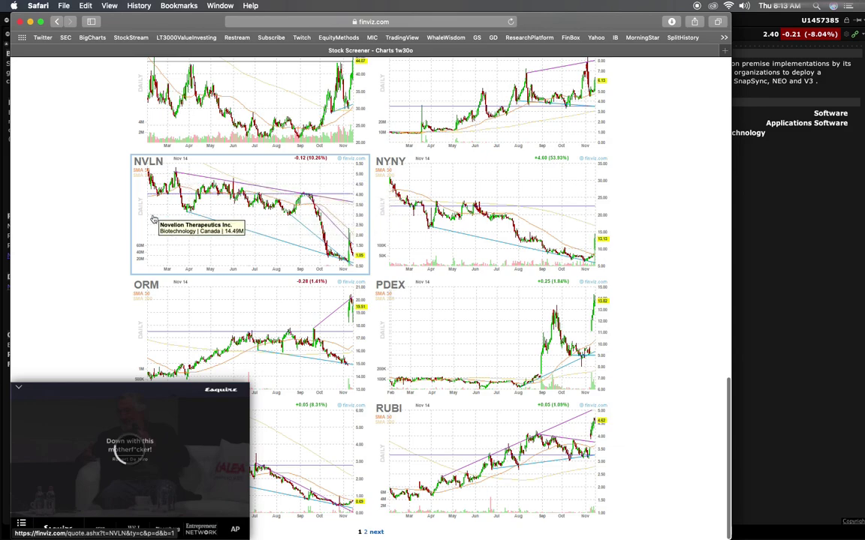
scroll(225, 300, down, 1)
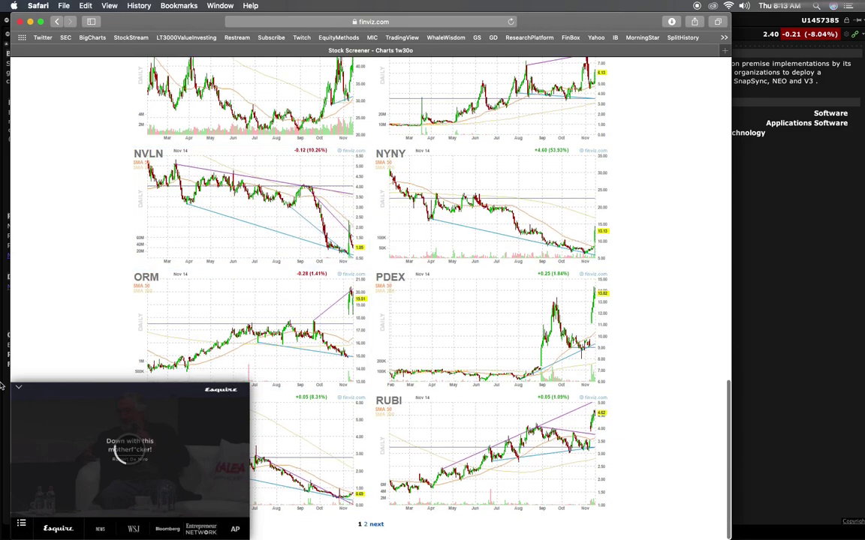
scroll(225, 420, up, 1)
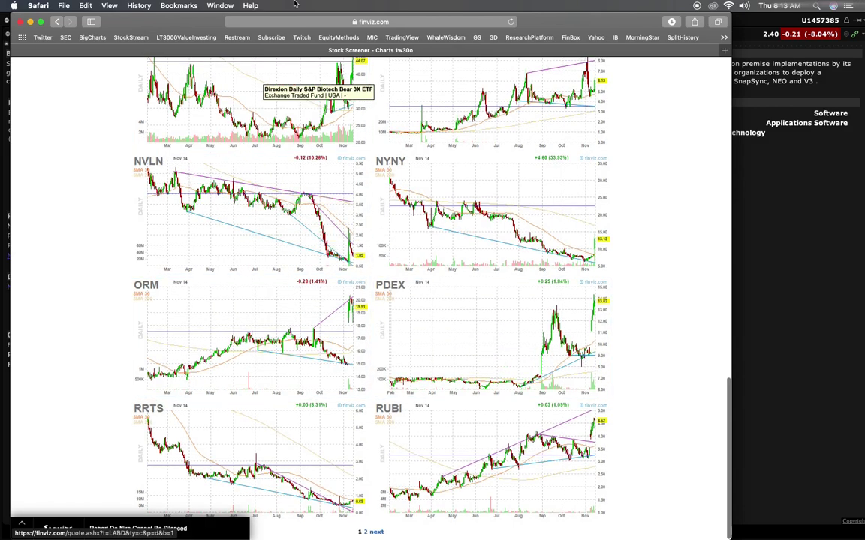
scroll(487, 356, up, 5)
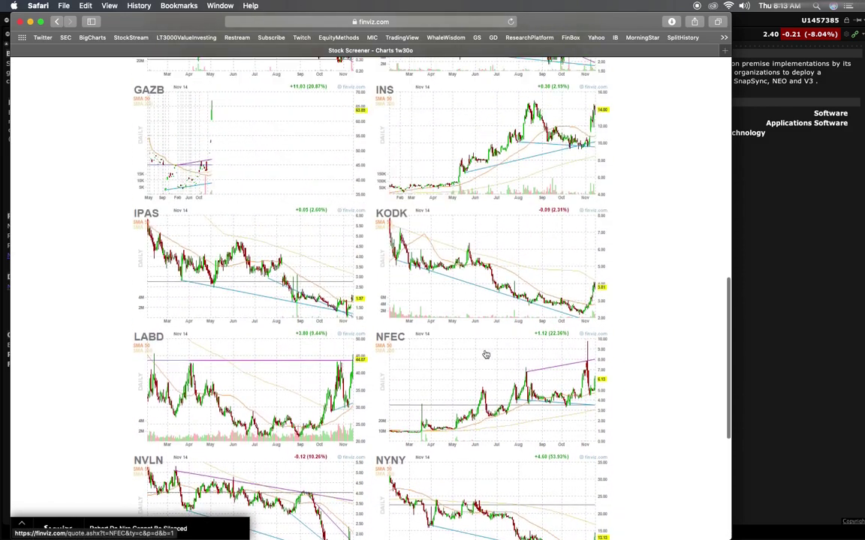
scroll(485, 354, up, 3)
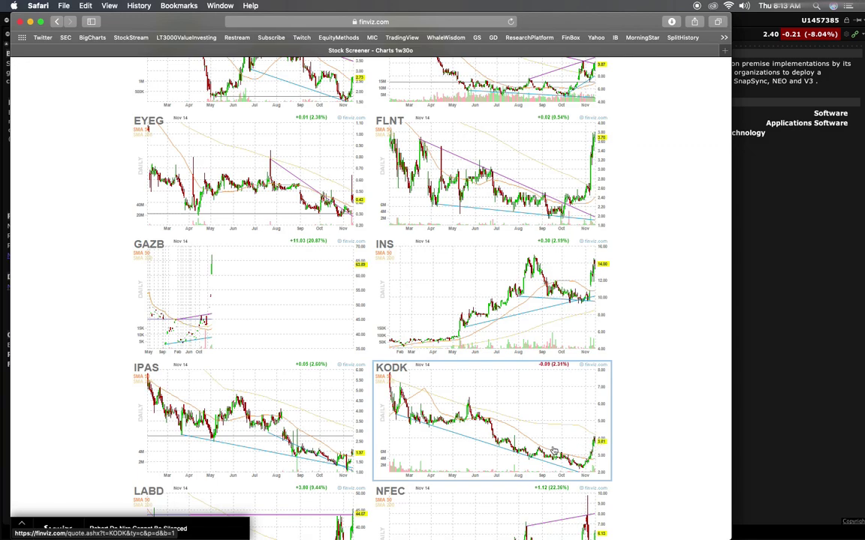
scroll(375, 285, up, 2)
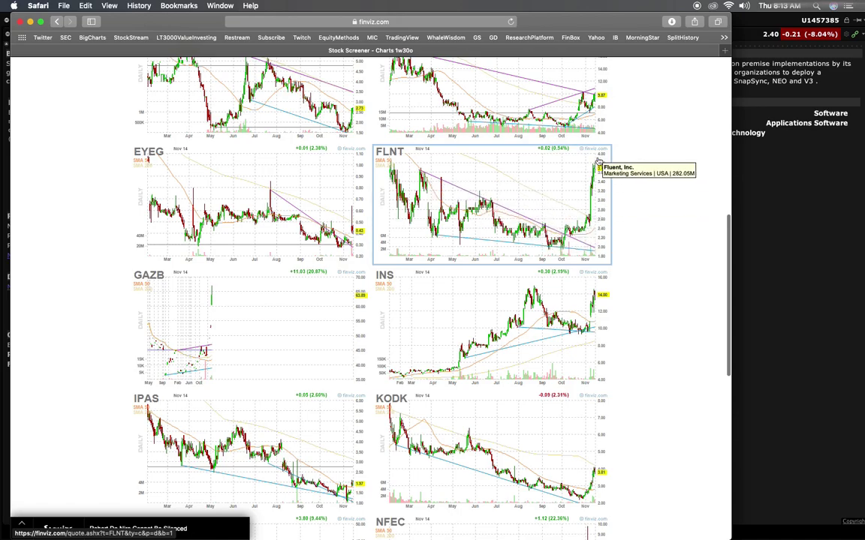
scroll(522, 199, up, 4)
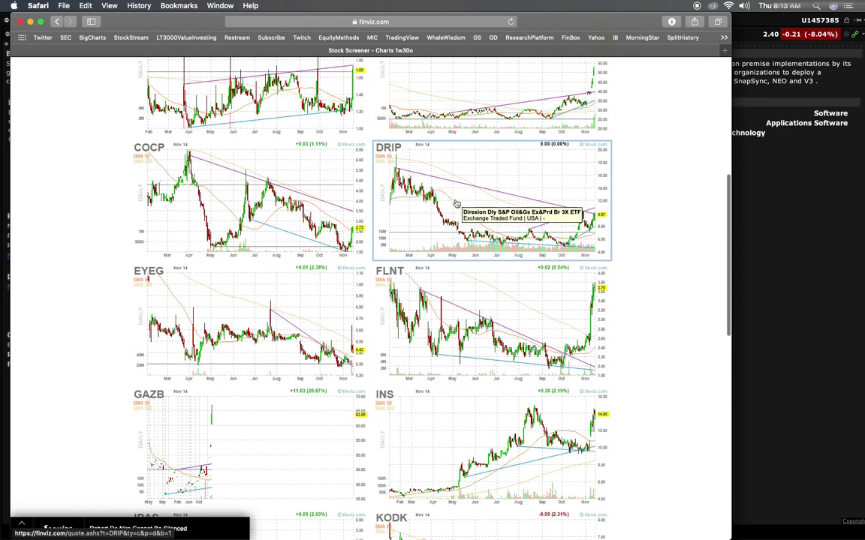
scroll(412, 187, up, 10)
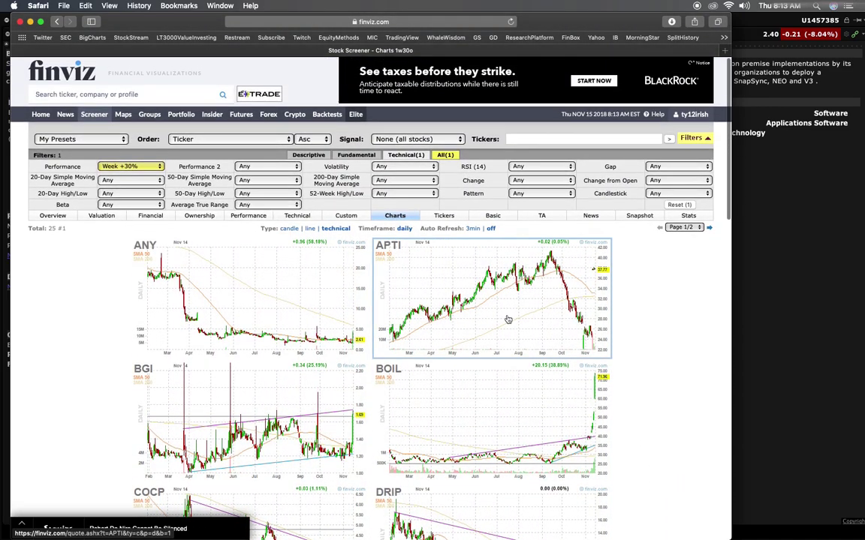
click(159, 321)
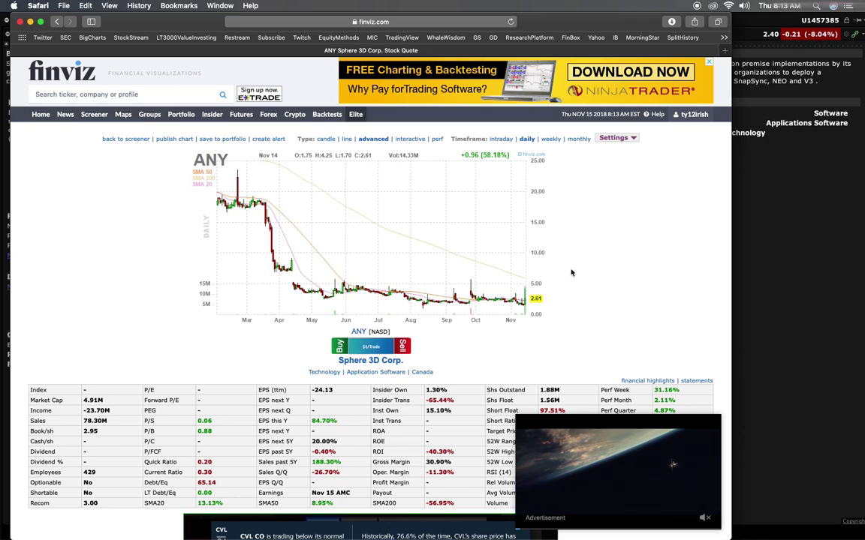
Review ANY's quote stats, then bring the 'All Day Faders System Testing' sheet forward.
scroll(623, 297, down, 4)
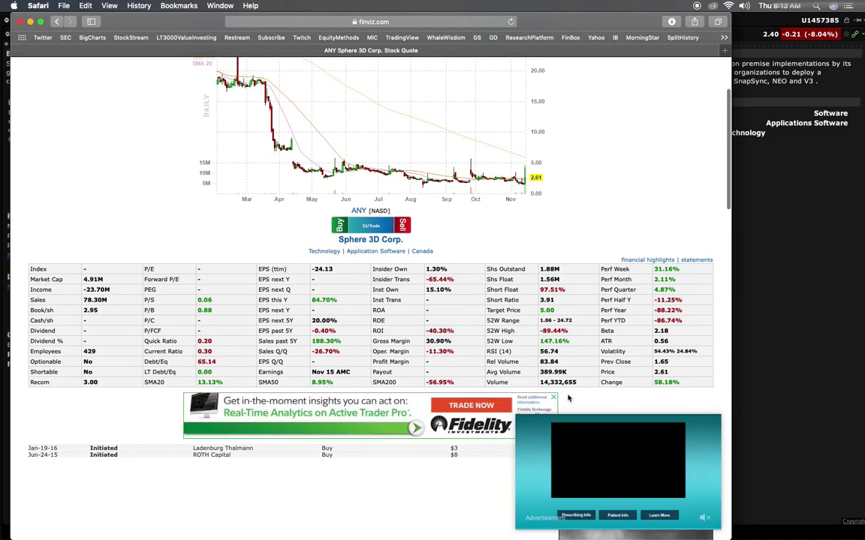
scroll(616, 315, up, 4)
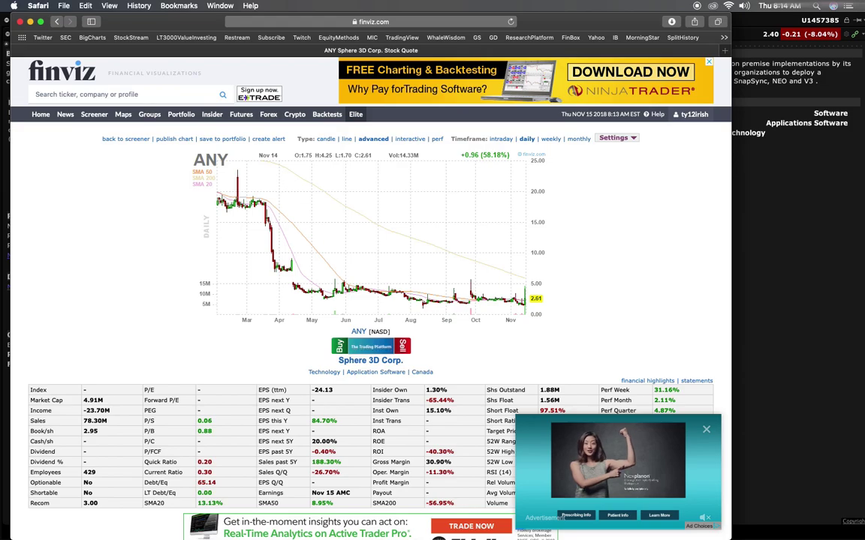
key(super+grave)
drag(662, 4, 560, 3)
Confirm ticker ANY in cell I50 and arrange the sheet beside the Finviz quote.
scroll(481, 242, down, 15)
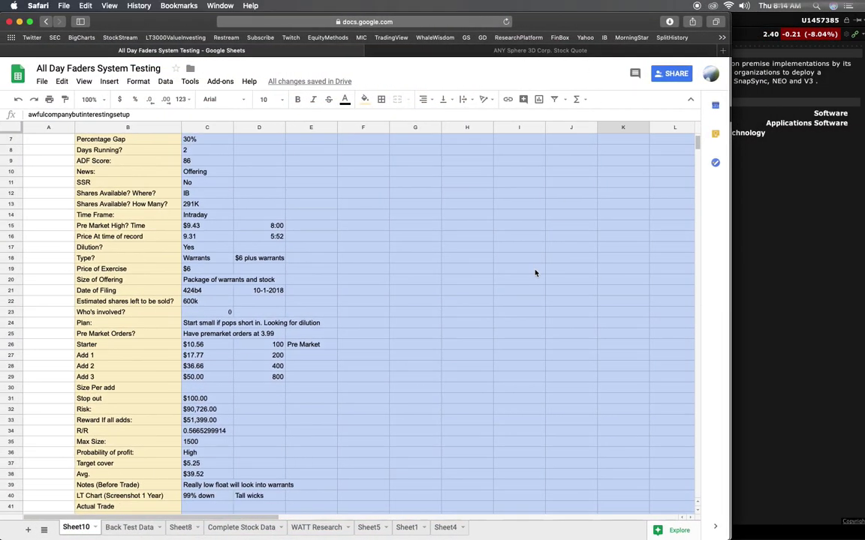
scroll(539, 272, up, 7)
scroll(539, 272, down, 5)
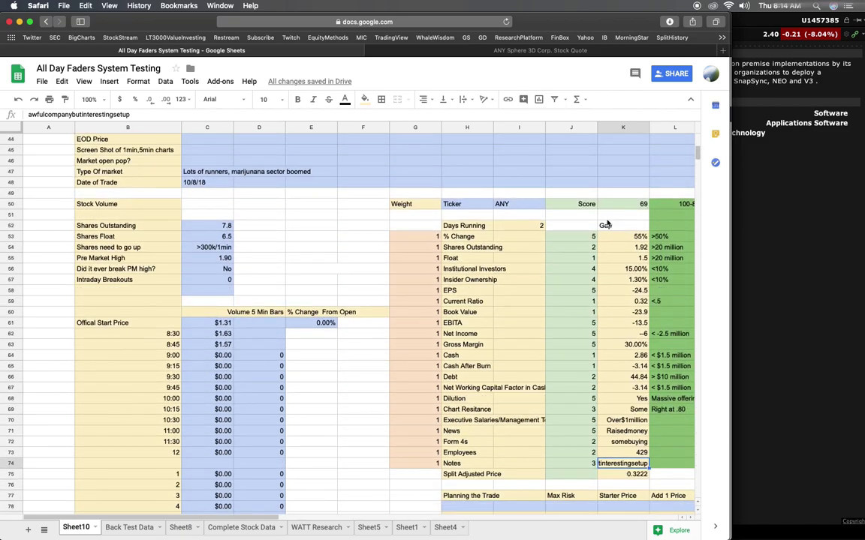
click(501, 207)
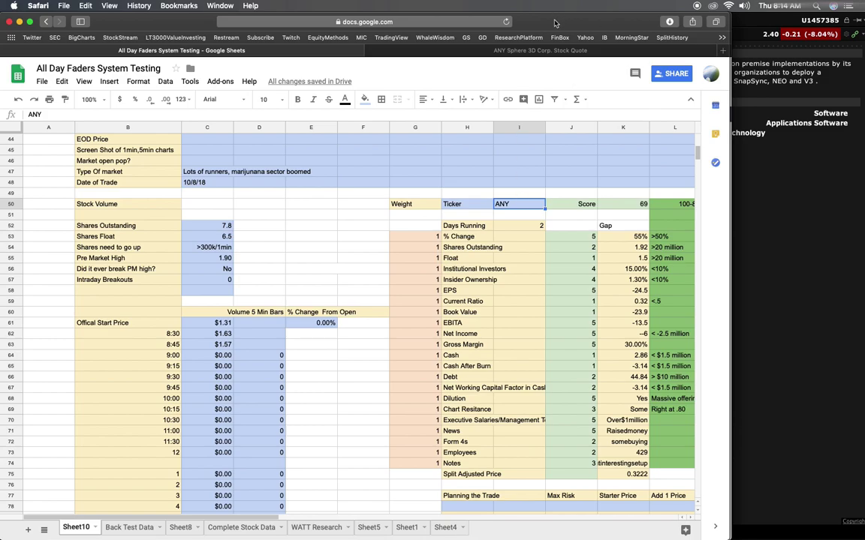
drag(556, 25, 635, 5)
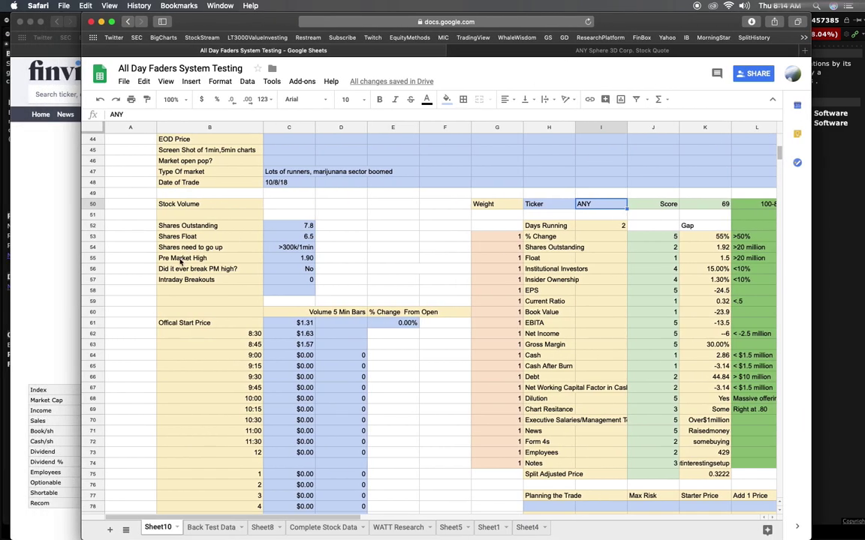
scroll(560, 254, right, 3)
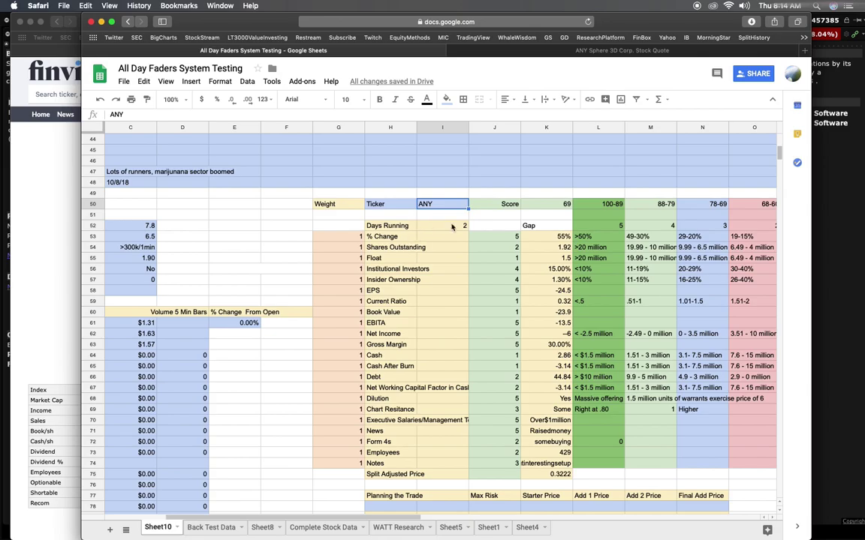
drag(637, 24, 582, 4)
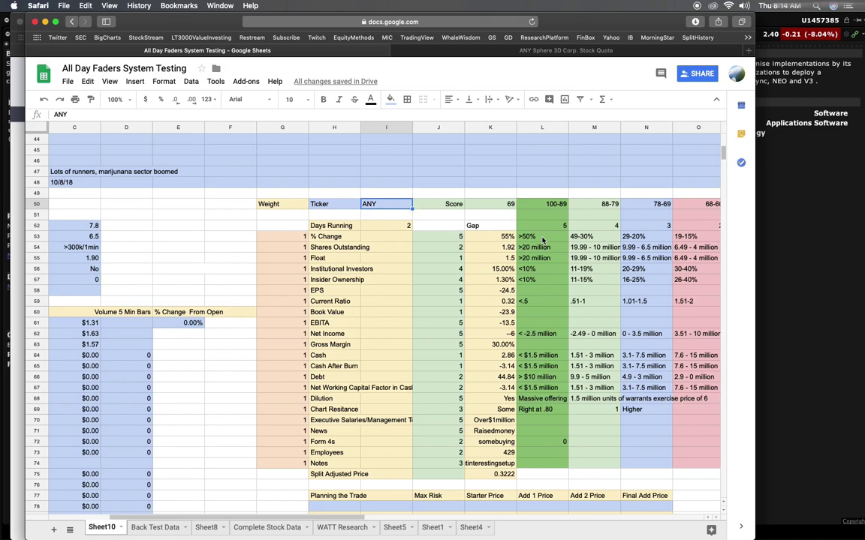
drag(555, 21, 578, 21)
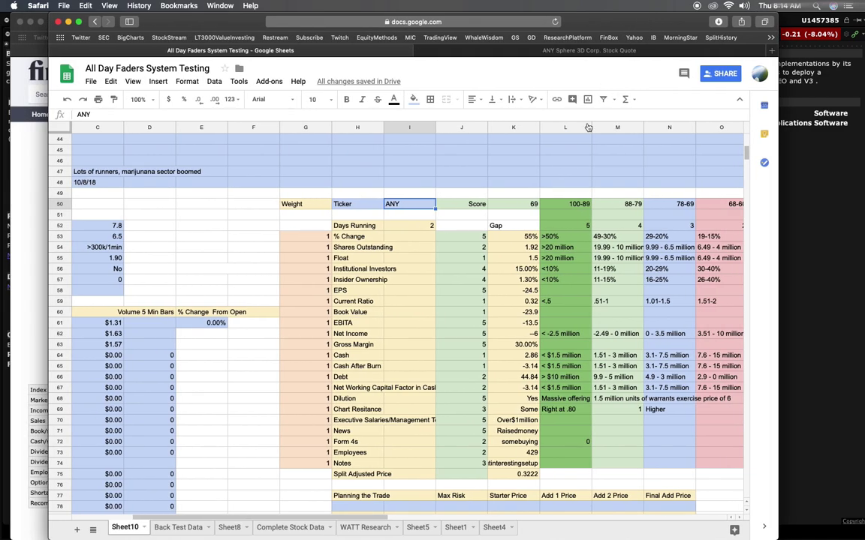
Compare ANY's % Change score in J53 with the Finviz quote, then open a new browser tab.
scroll(517, 251, down, 1)
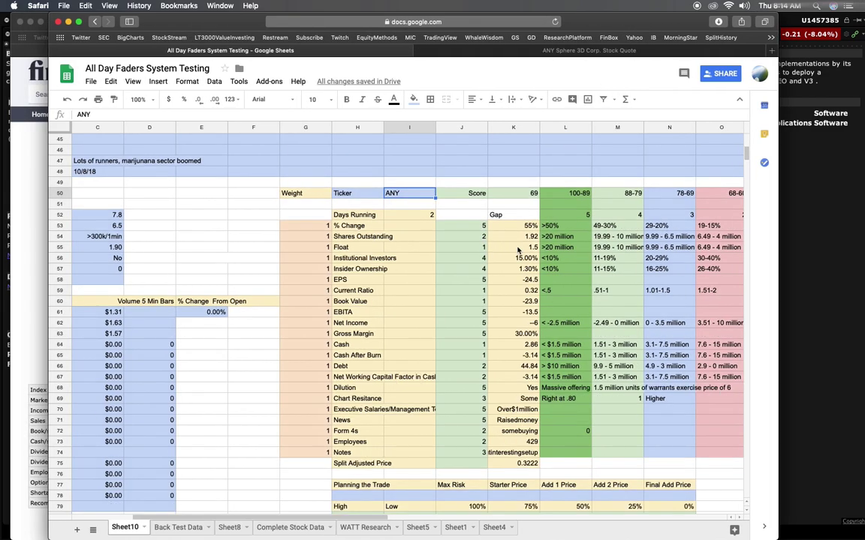
drag(606, 17, 688, 7)
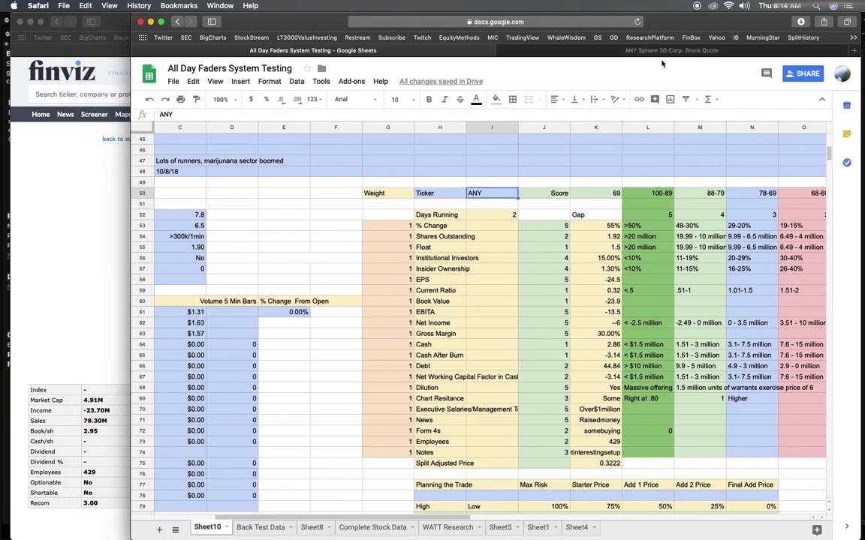
click(565, 229)
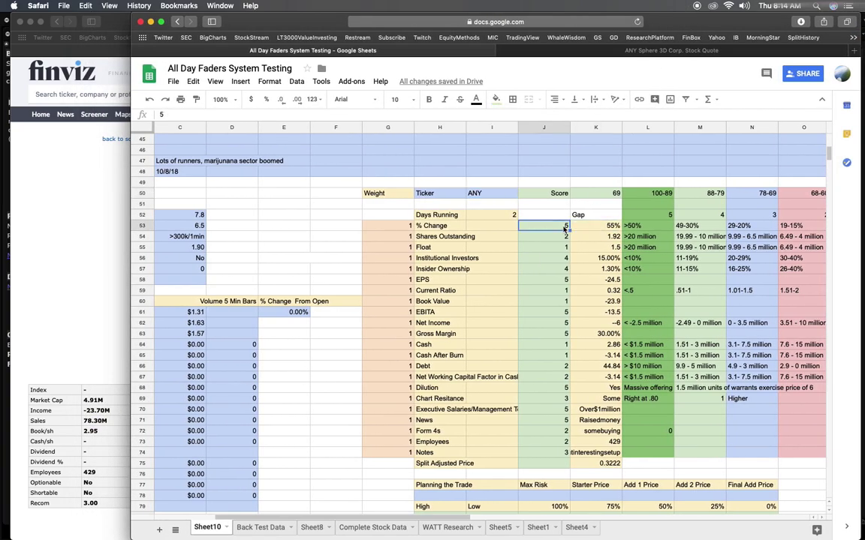
key(super+grave)
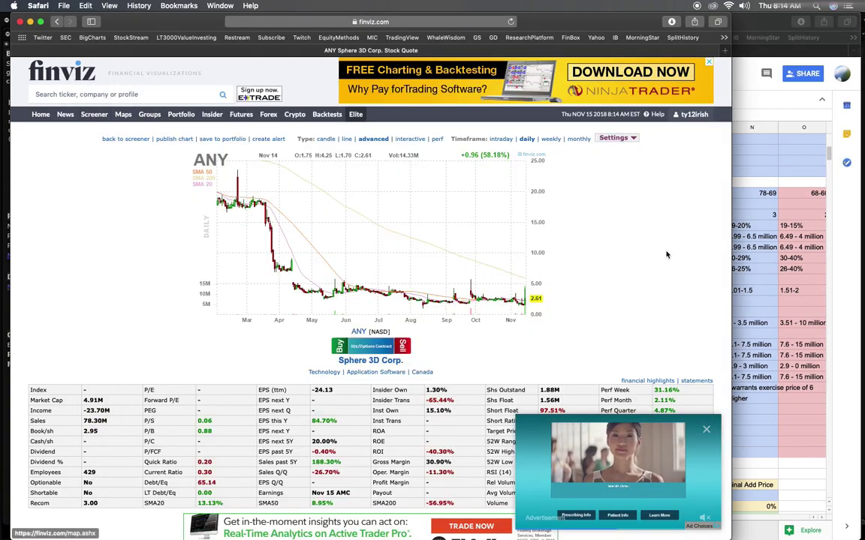
key(super+grave)
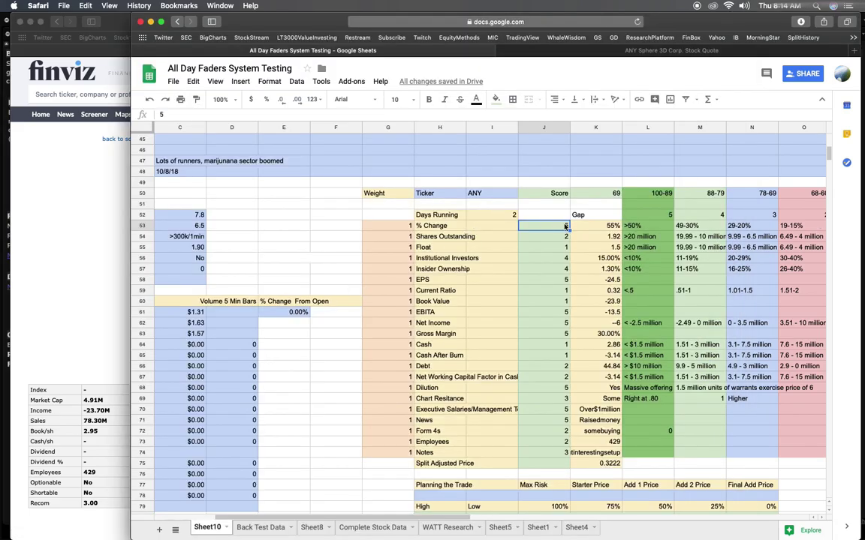
key(super+grave)
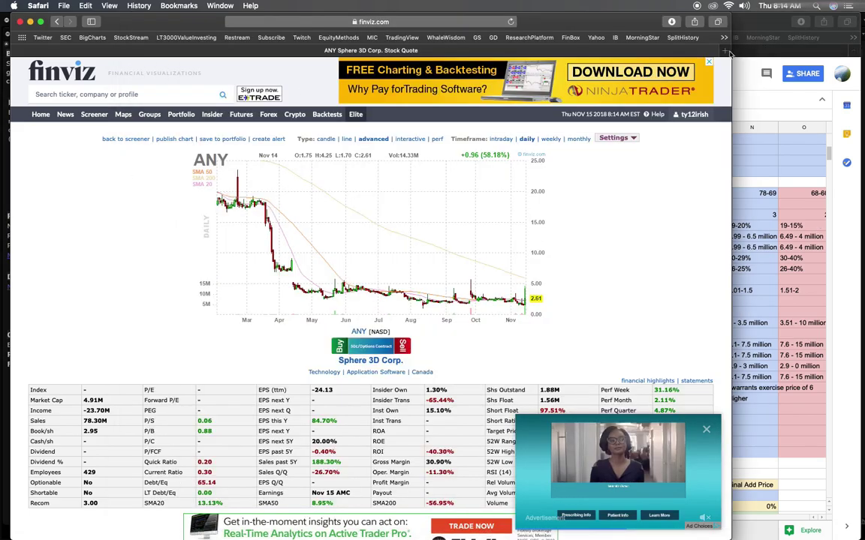
key(super+t)
Go to bamsec.com, search 'any', and open Sphere 3D Corp.'s Q3 2018 10-Q.
text(bamsec.com)
key(Return)
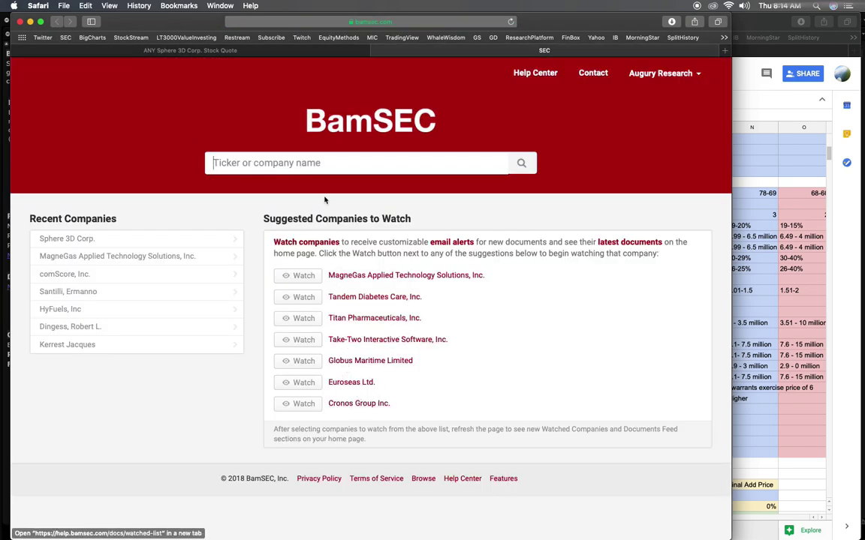
text(any)
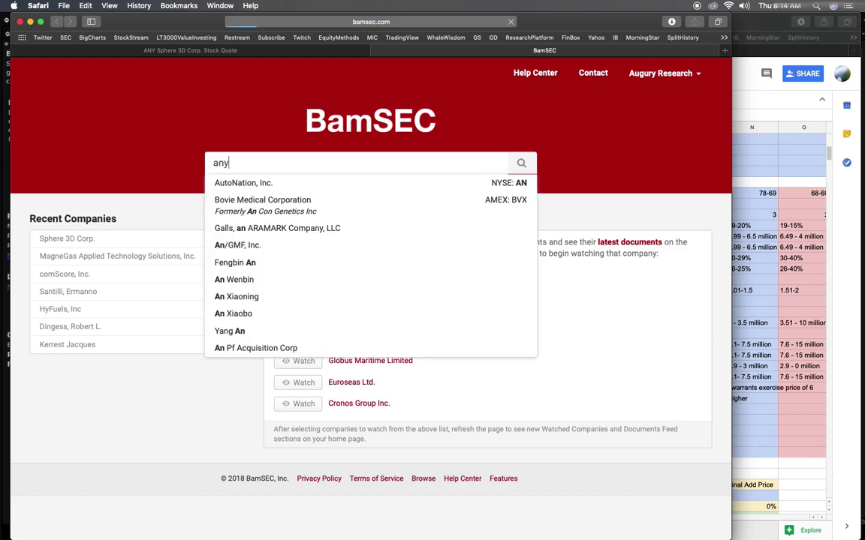
key(Return)
click(227, 201)
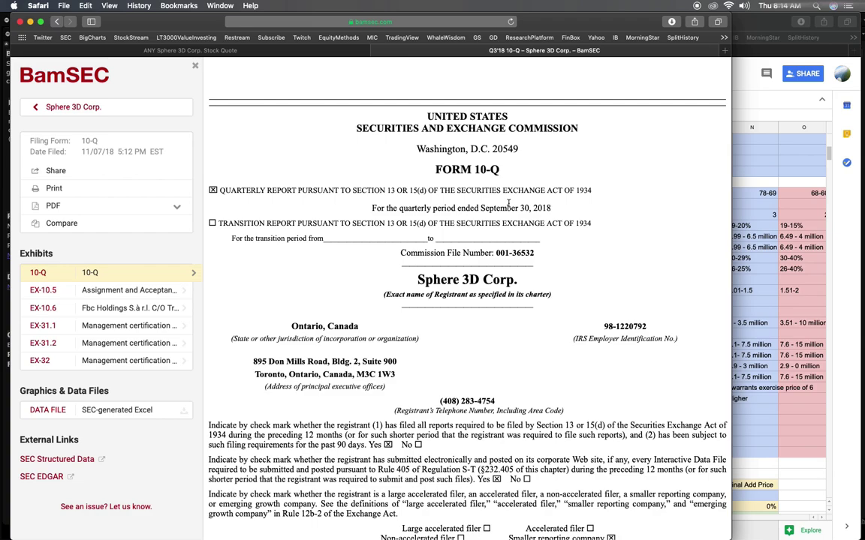
Select the 1,932,399 shares of common stock outstanding figure in the filing.
scroll(498, 233, down, 5)
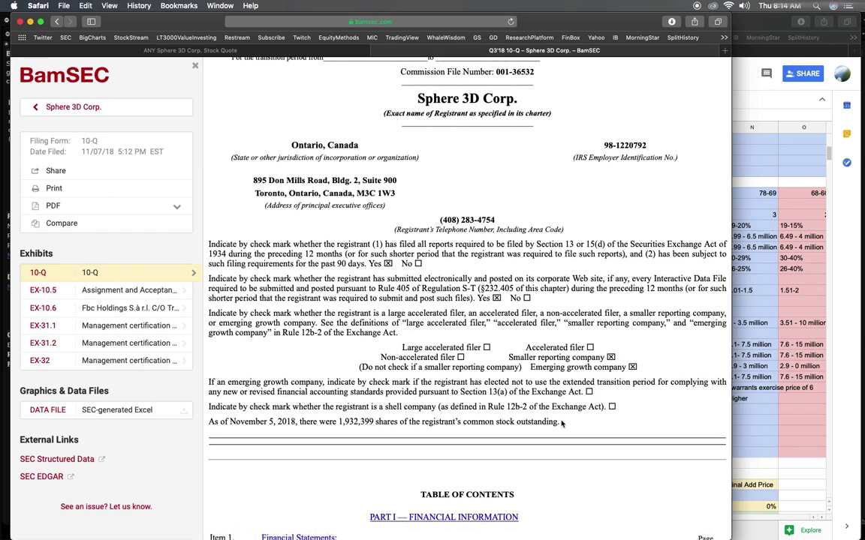
triple_click(364, 430)
drag(339, 422, 559, 421)
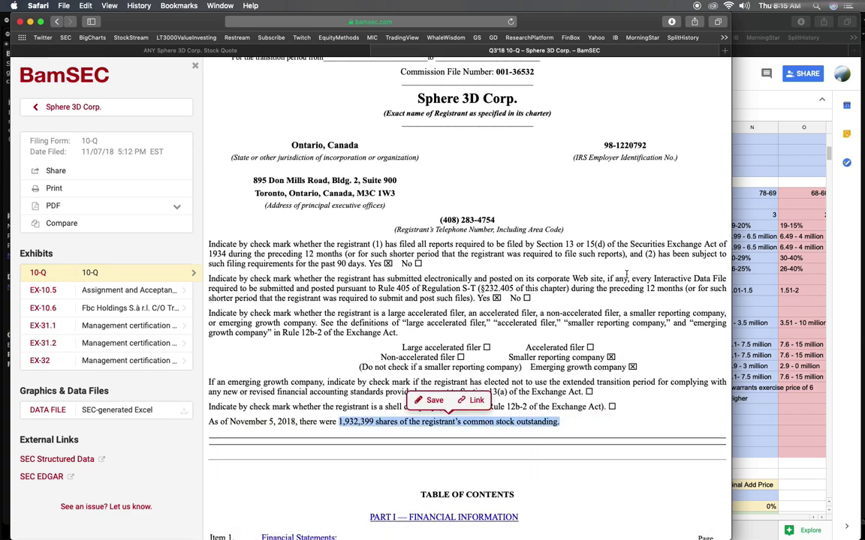
Enter 1.93 as ANY's Shares Outstanding value in K54.
click(750, 84)
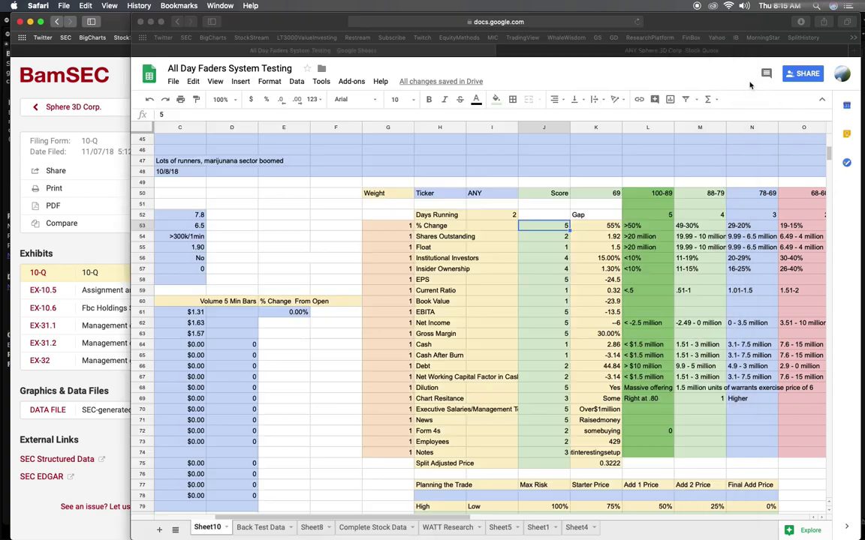
click(613, 237)
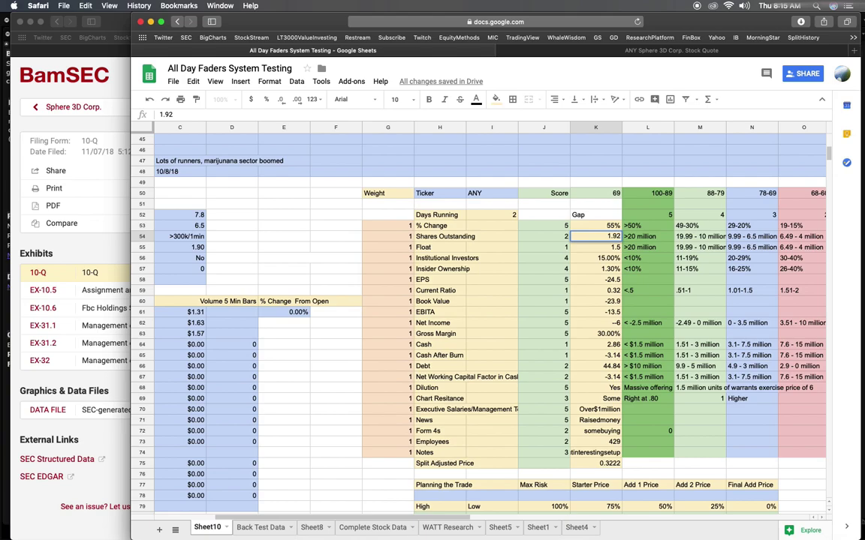
key(Return)
scroll(680, 240, right, 5)
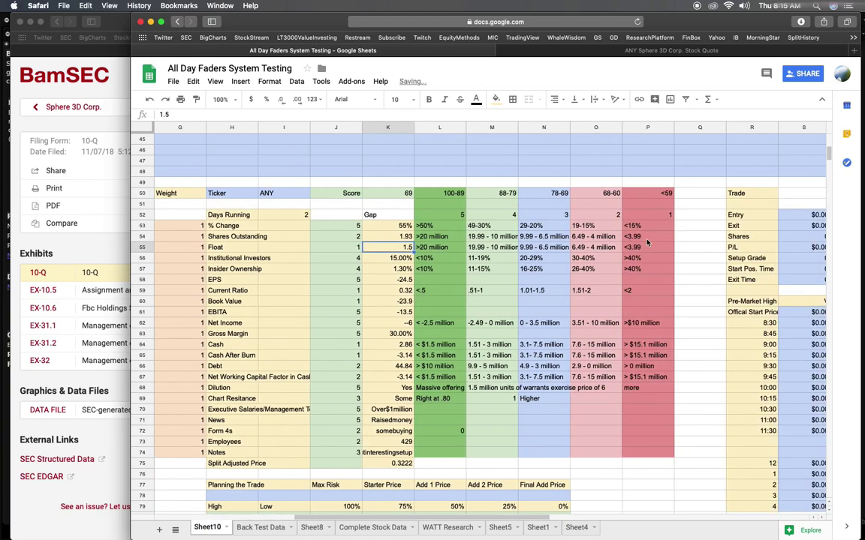
scroll(647, 242, left, 2)
Lower the Shares Outstanding score in J54 to 1, dropping the total to 68.
click(737, 229)
click(741, 237)
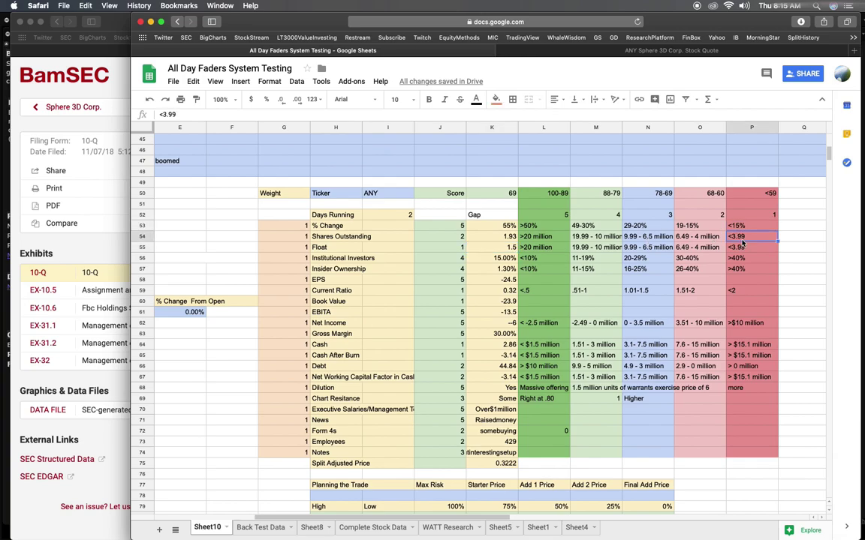
click(455, 237)
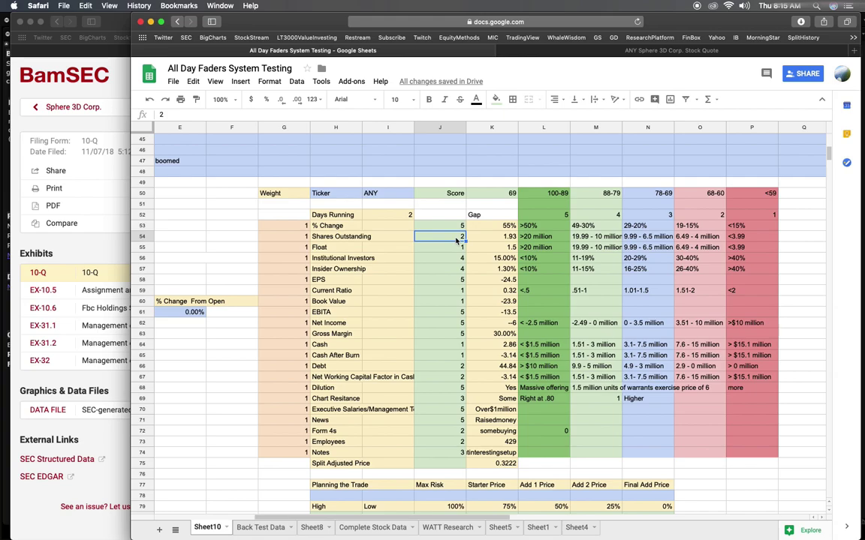
text(1)
key(Return)
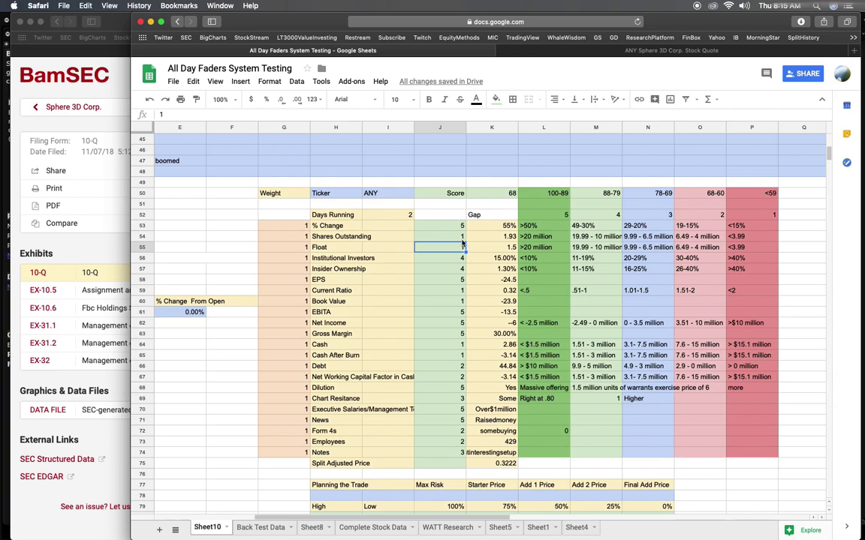
click(102, 56)
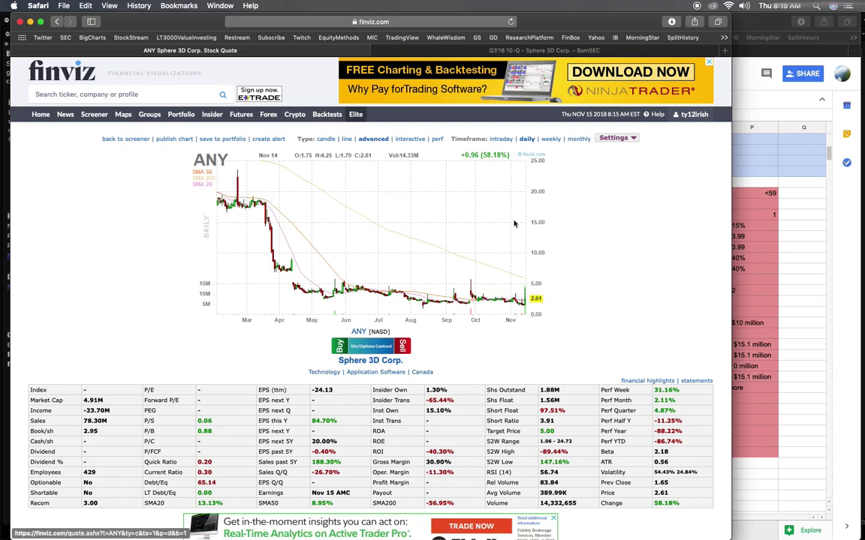
Compare ANY's Finviz ownership stats with the Institutional Investors and Insider Ownership rows.
scroll(514, 221, down, 5)
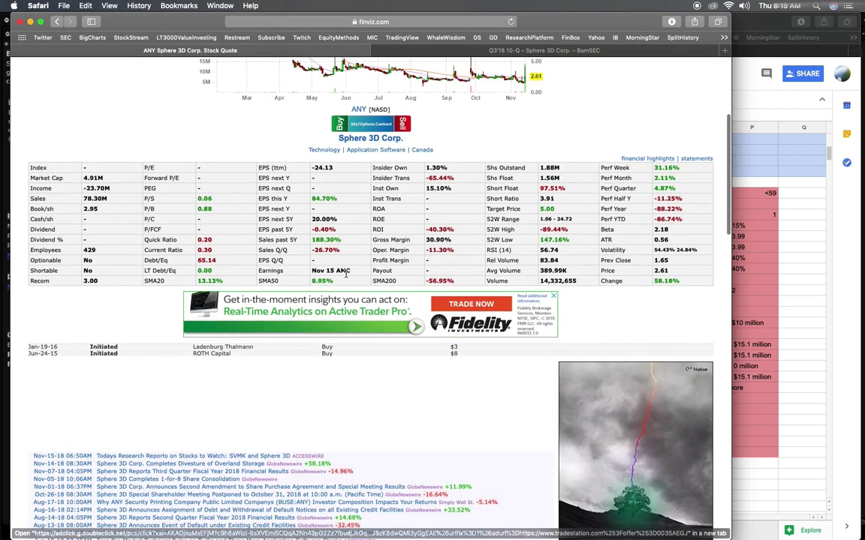
scroll(559, 173, up, 2)
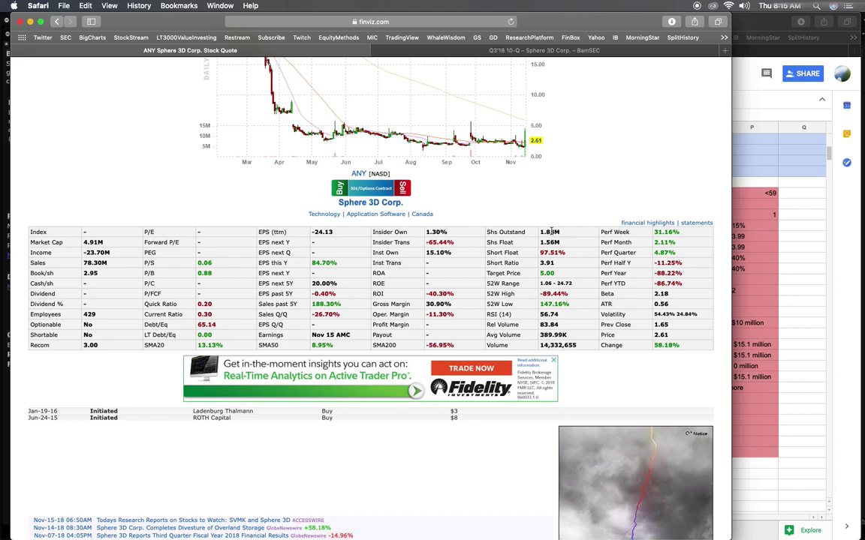
scroll(563, 239, down, 1)
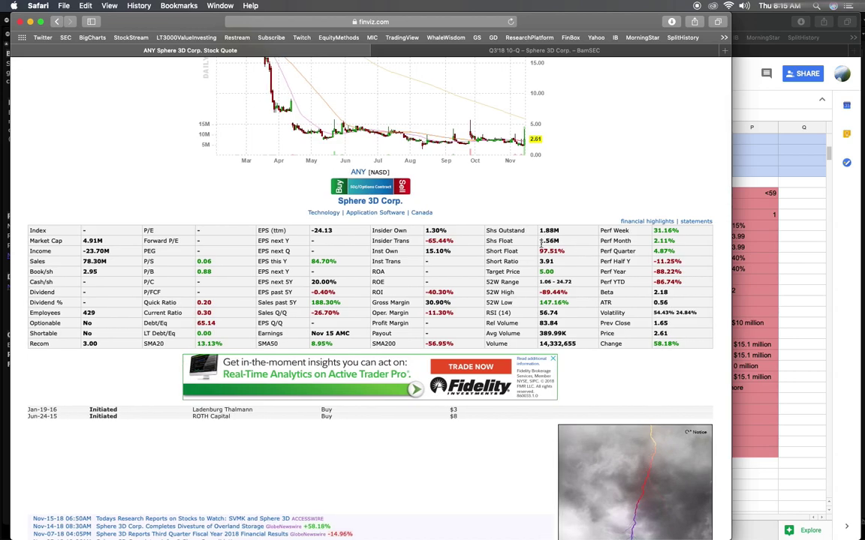
scroll(719, 213, down, 1)
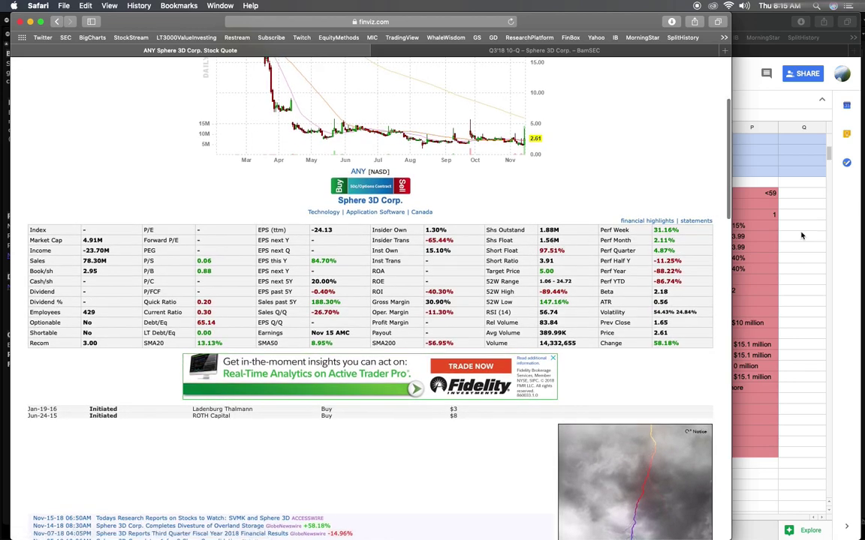
click(755, 196)
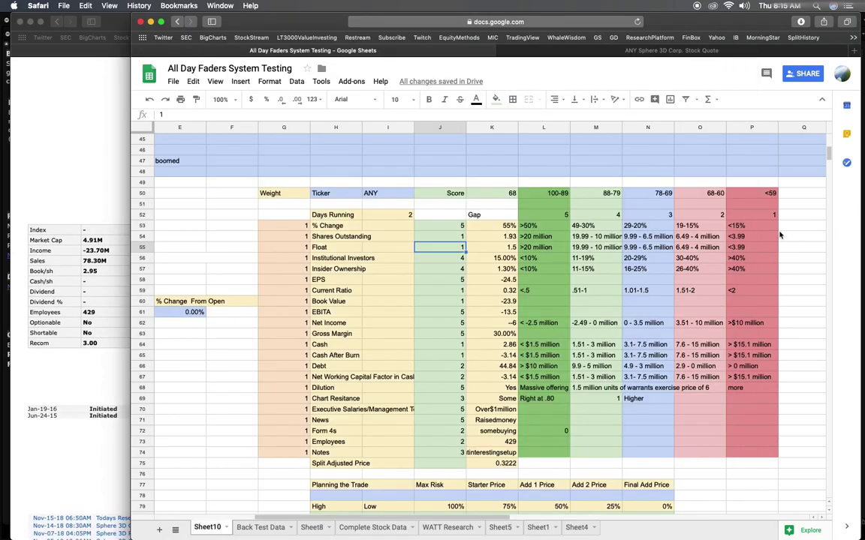
click(490, 260)
click(100, 189)
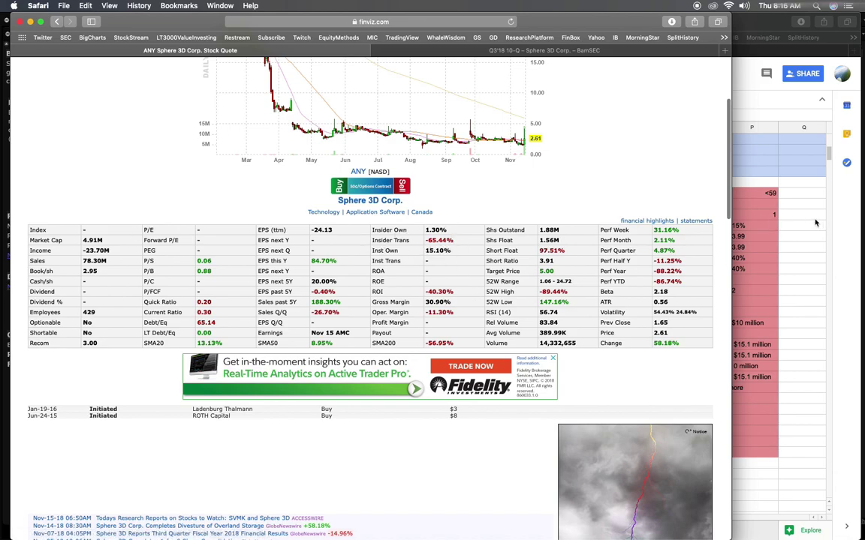
click(815, 222)
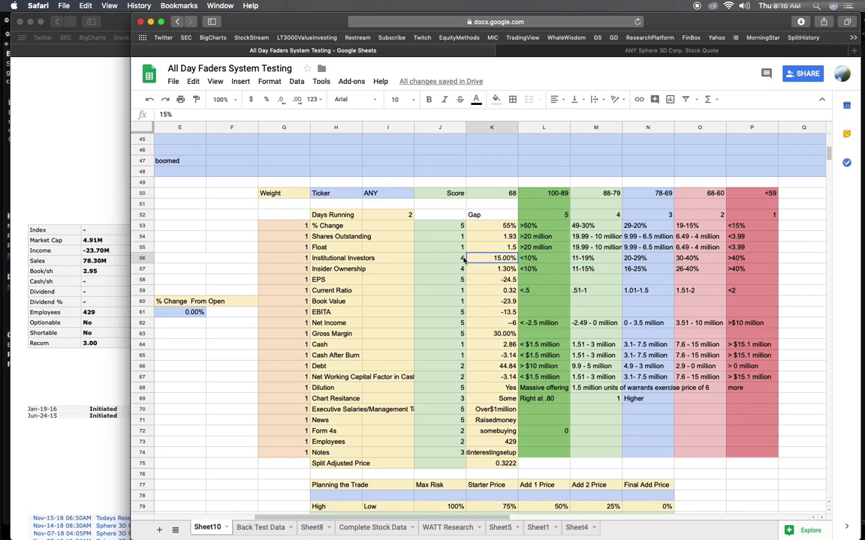
key(Down)
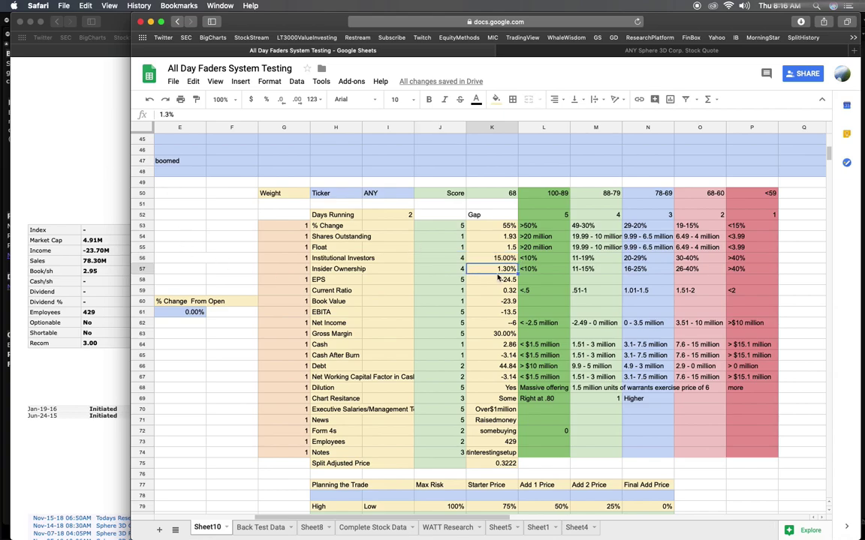
Score Insider Ownership (1.30%) as 5 in J57, raising the total to 69.
key(super+grave)
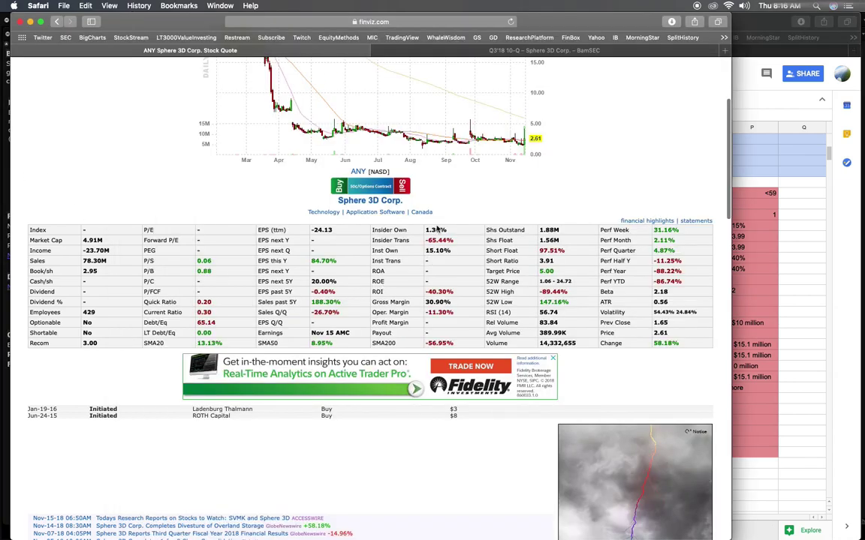
click(736, 205)
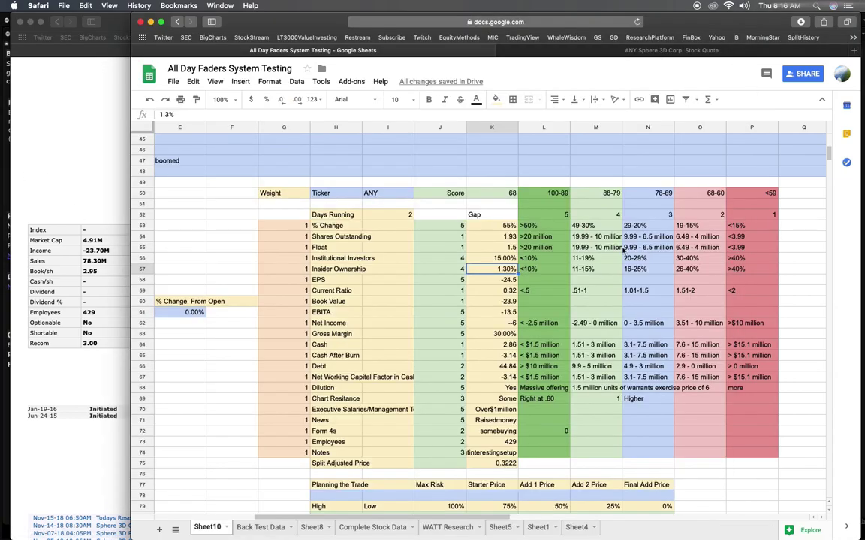
click(453, 268)
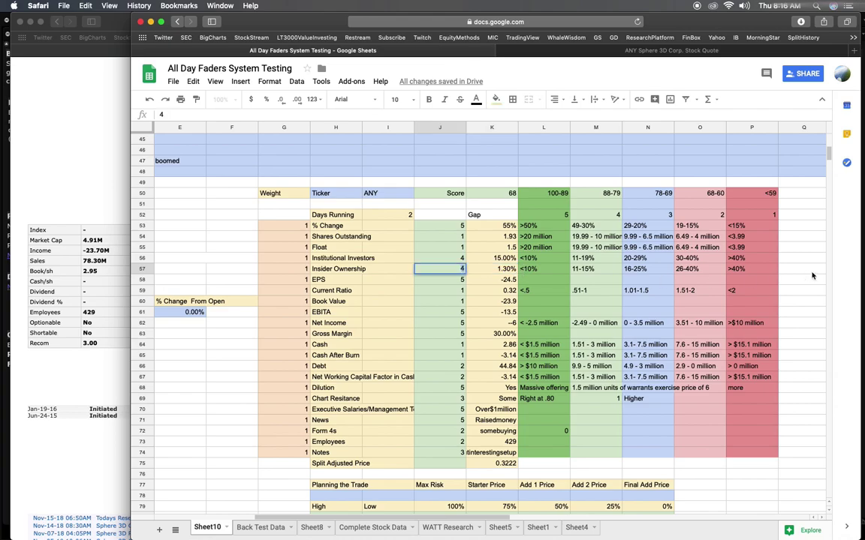
text(5)
key(Return)
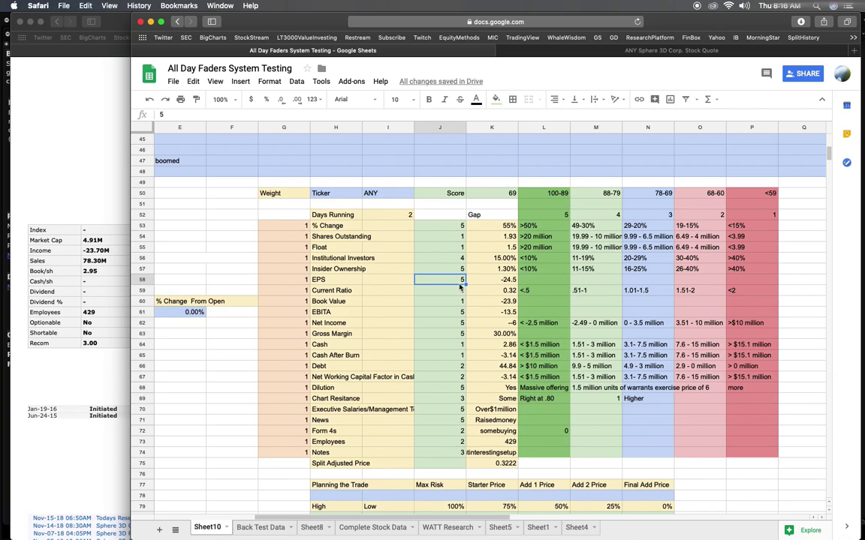
key(Down)
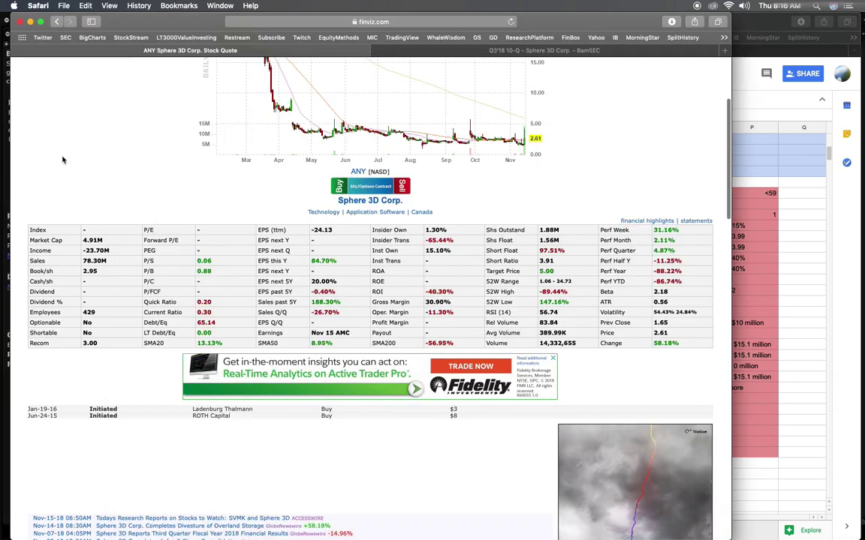
click(58, 145)
click(734, 38)
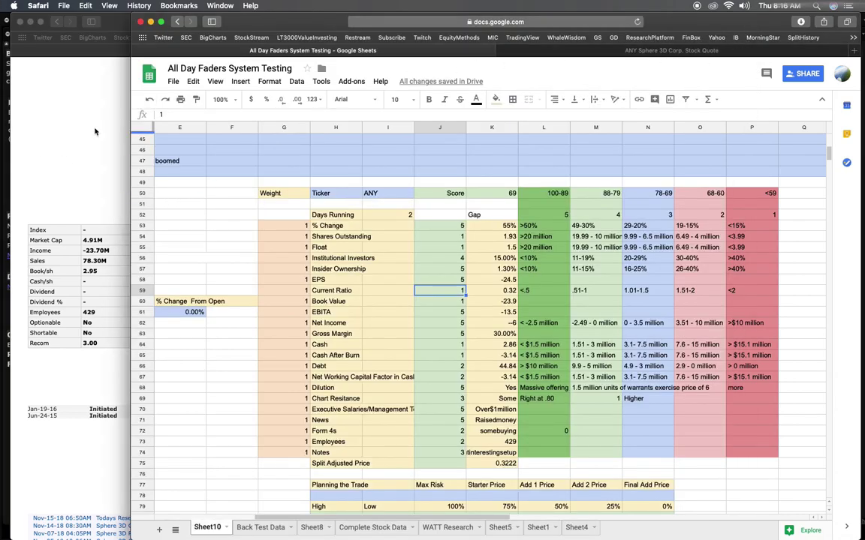
click(60, 79)
Show Sphere 3D's key ratios in Trader Workstation and check the sheet's EPS value -24.5.
click(3, 126)
click(58, 34)
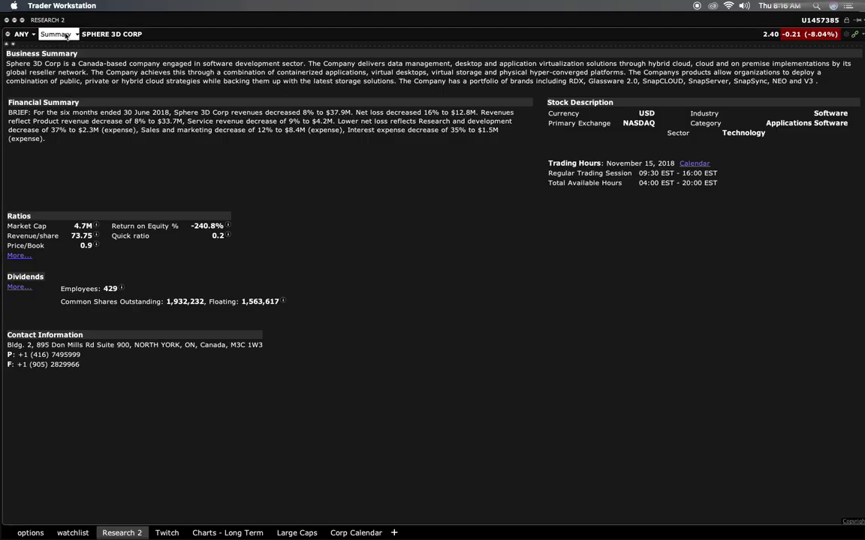
click(51, 103)
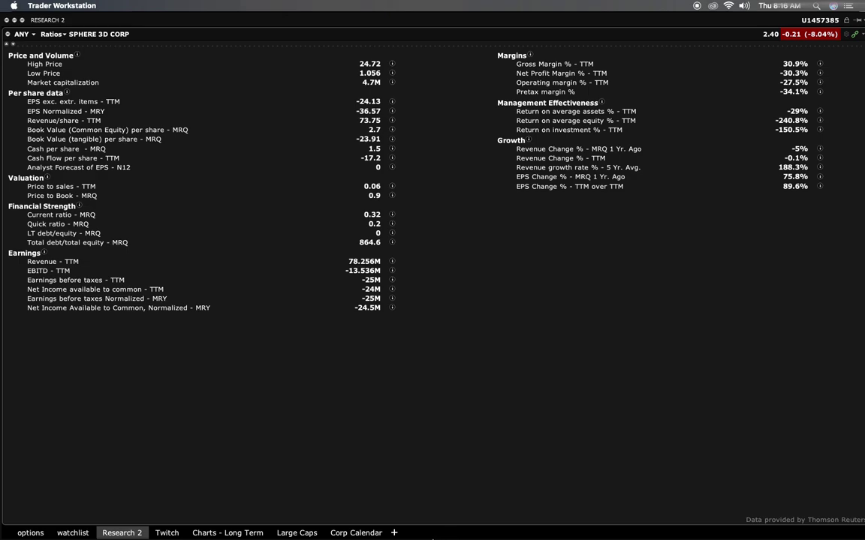
click(135, 515)
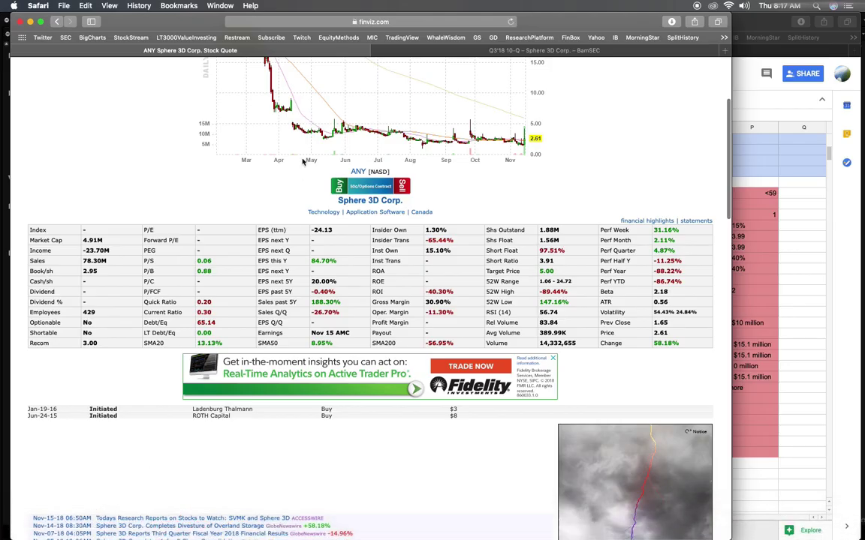
click(736, 237)
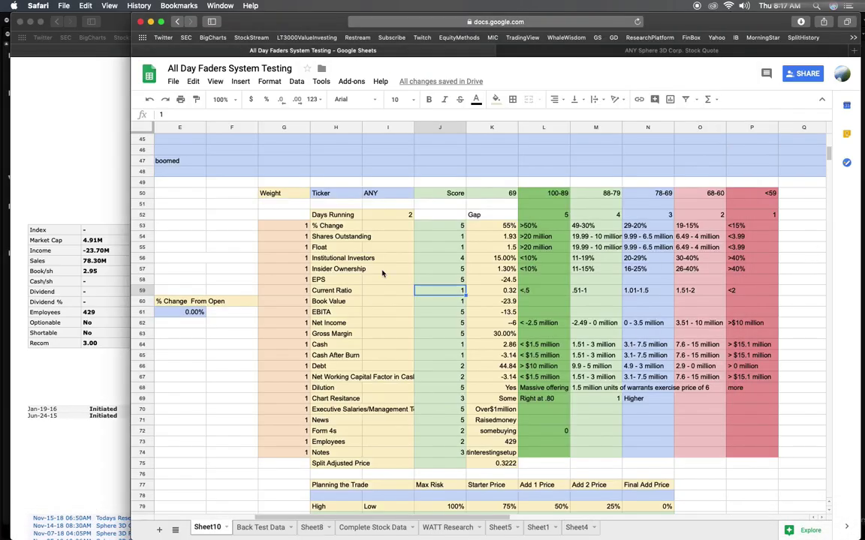
click(502, 283)
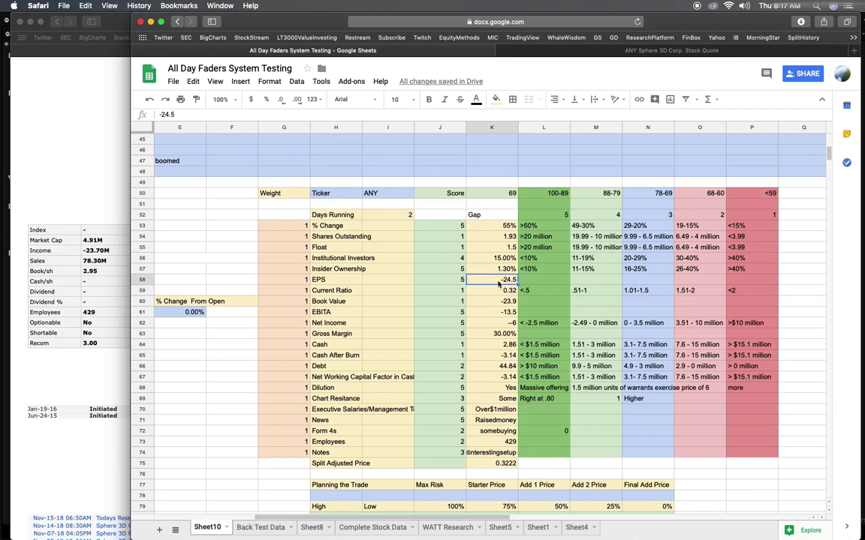
scroll(507, 282, down, 1)
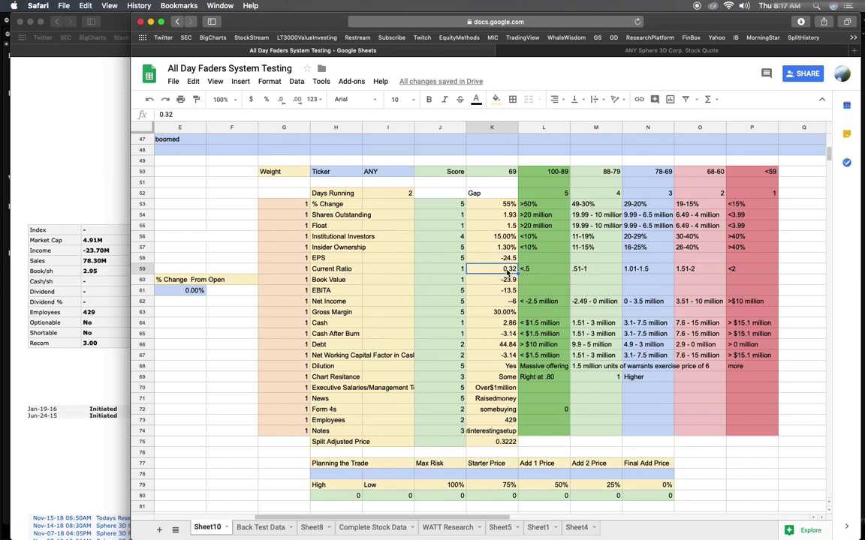
Switch the research view to Financial Statements showing Sphere 3D's quarterly balance sheet.
click(30, 149)
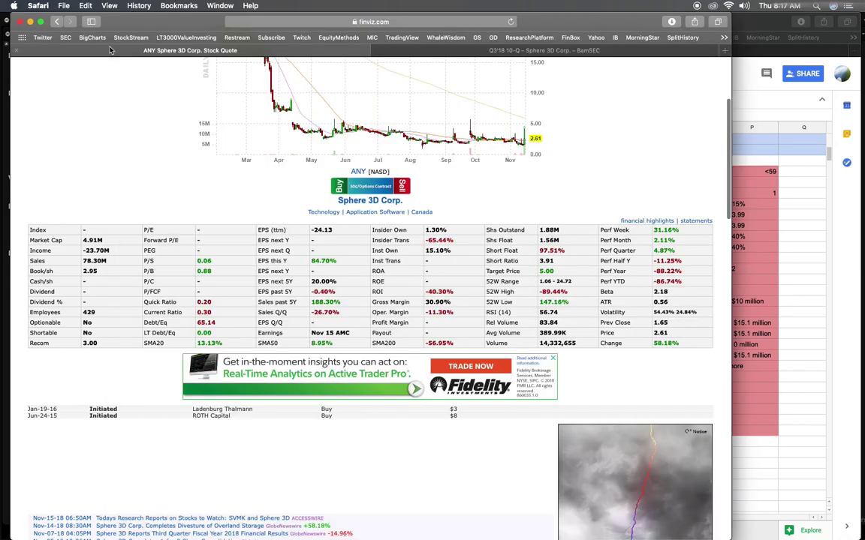
key(super+grave)
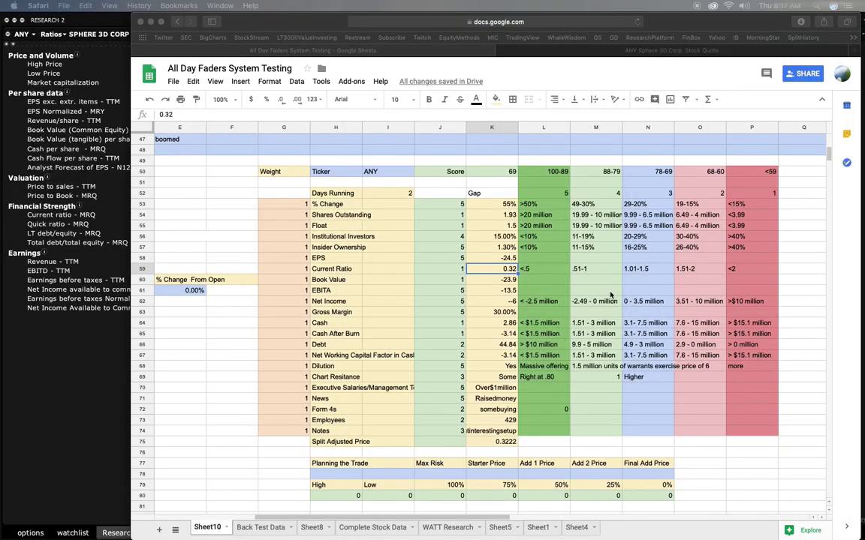
click(65, 346)
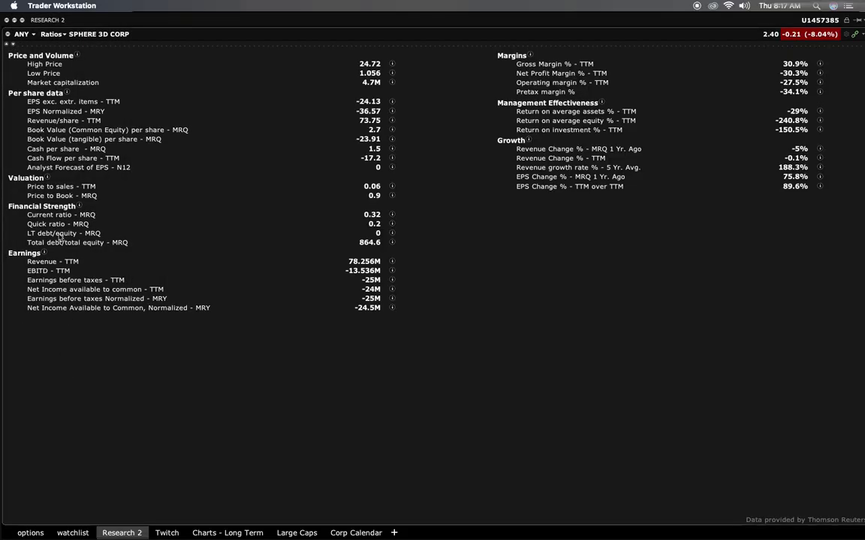
click(49, 34)
click(58, 111)
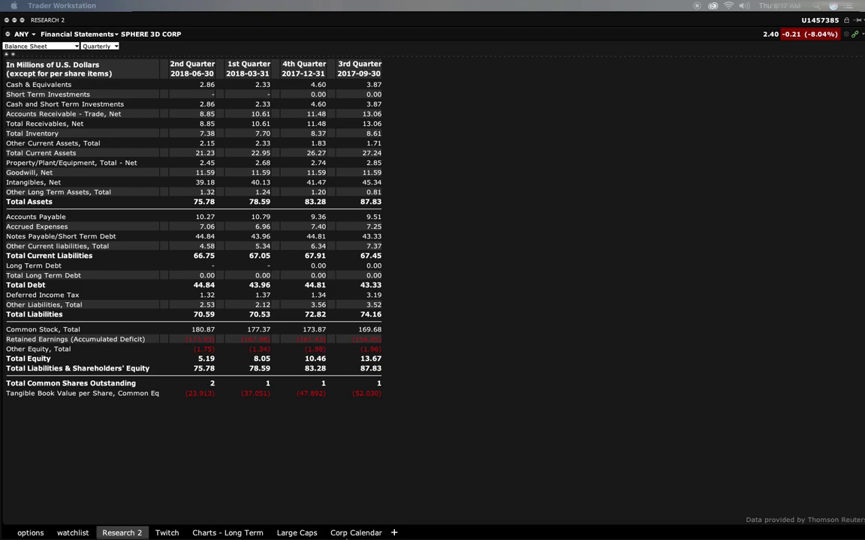
Score Current Ratio as 5 and Book Value as 5 on the sheet.
mouse_move(352, 525)
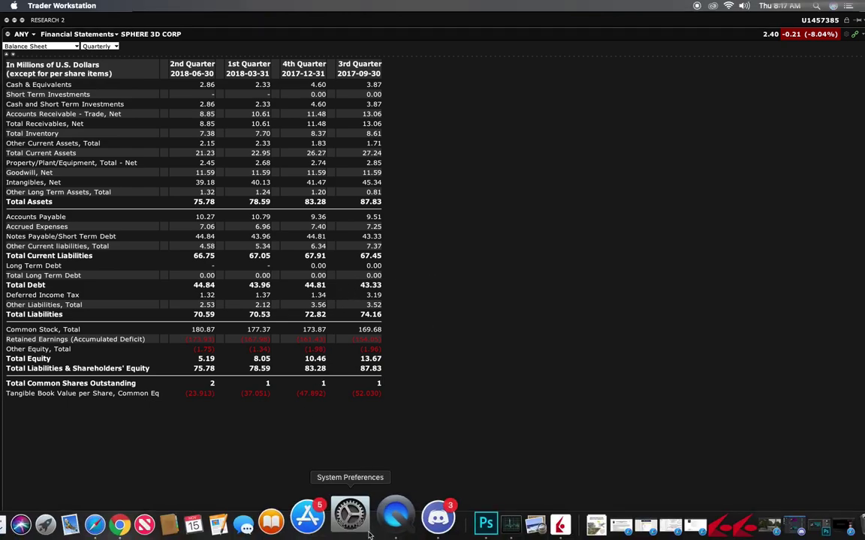
click(135, 518)
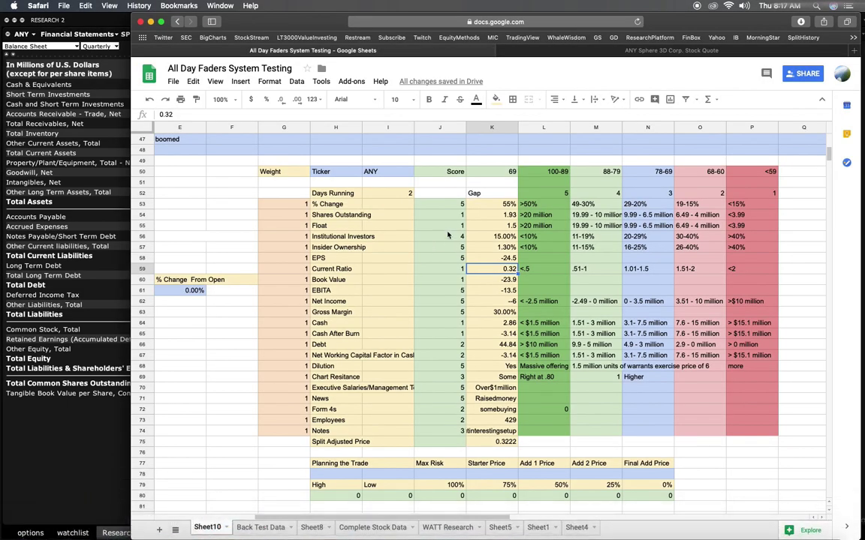
scroll(499, 281, down, 1)
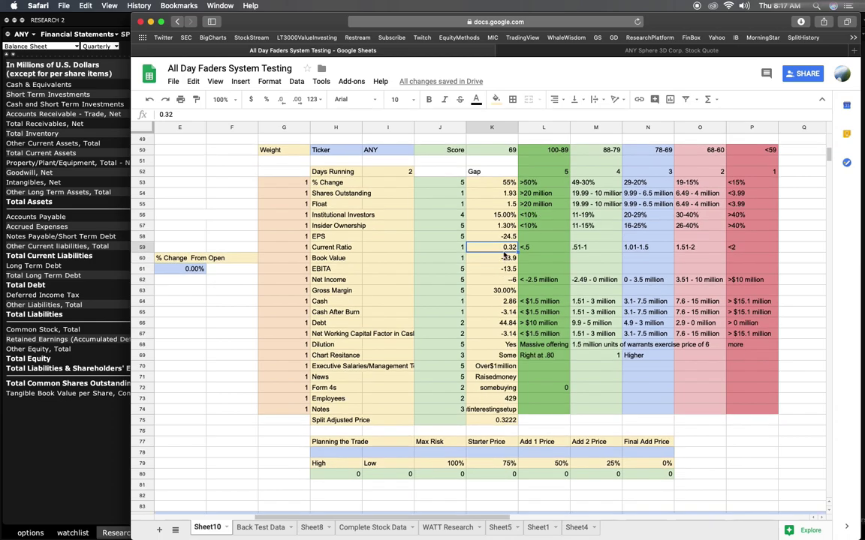
scroll(505, 264, down, 1)
key(Left)
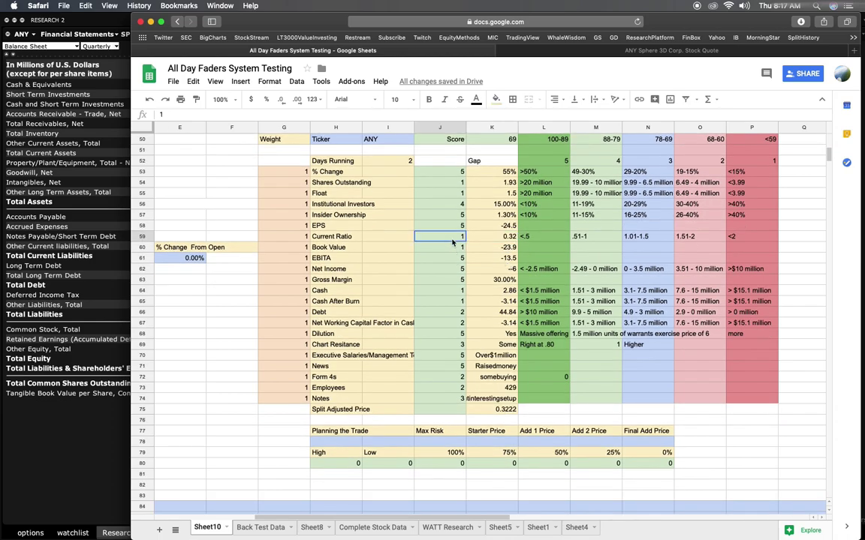
text(5)
key(Return)
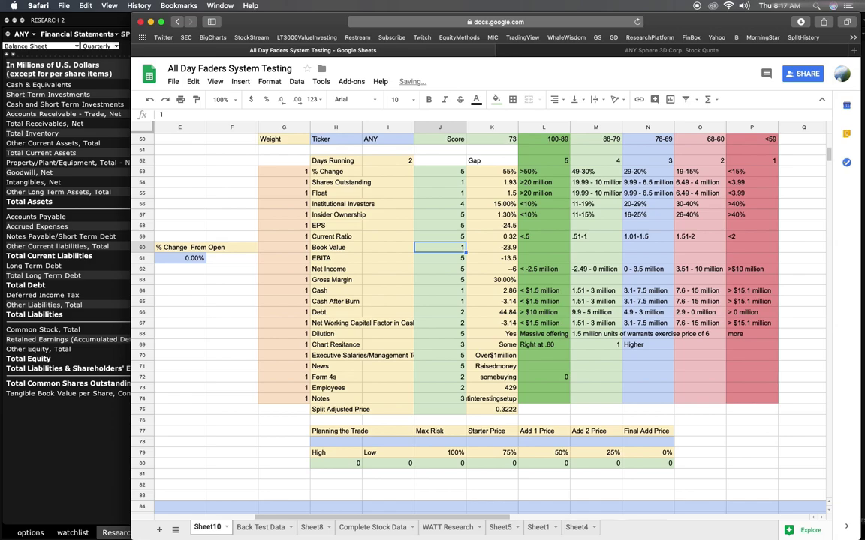
text(5)
key(Return)
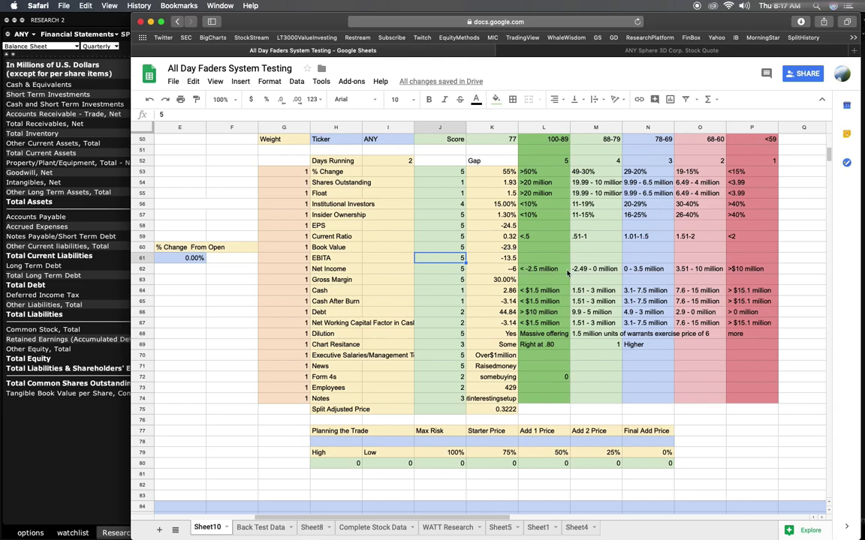
Leave Net Income at -6 and score Gross Margin as 3, bringing the total to 75.
click(510, 270)
double_click(510, 269)
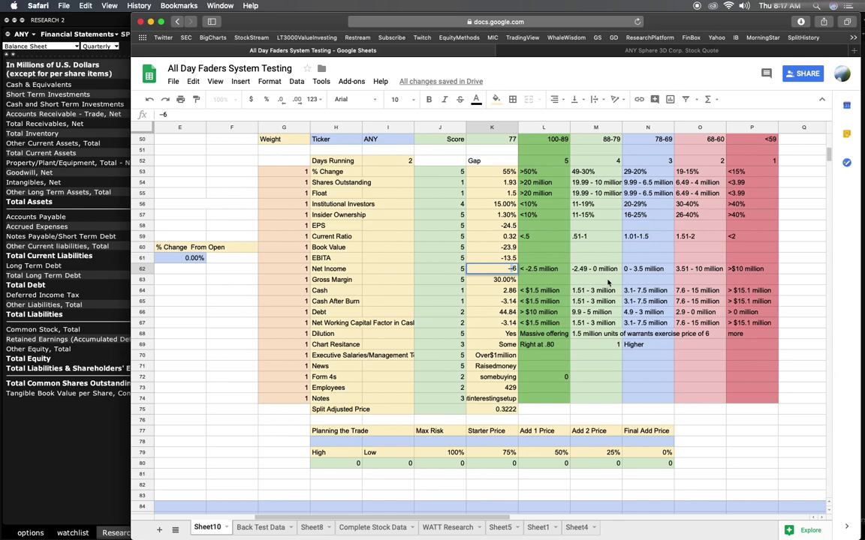
key(Return)
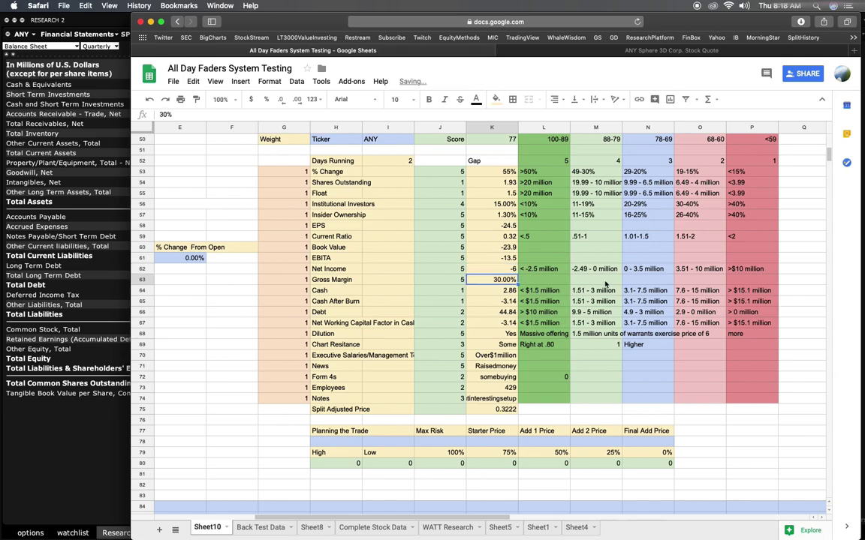
click(452, 280)
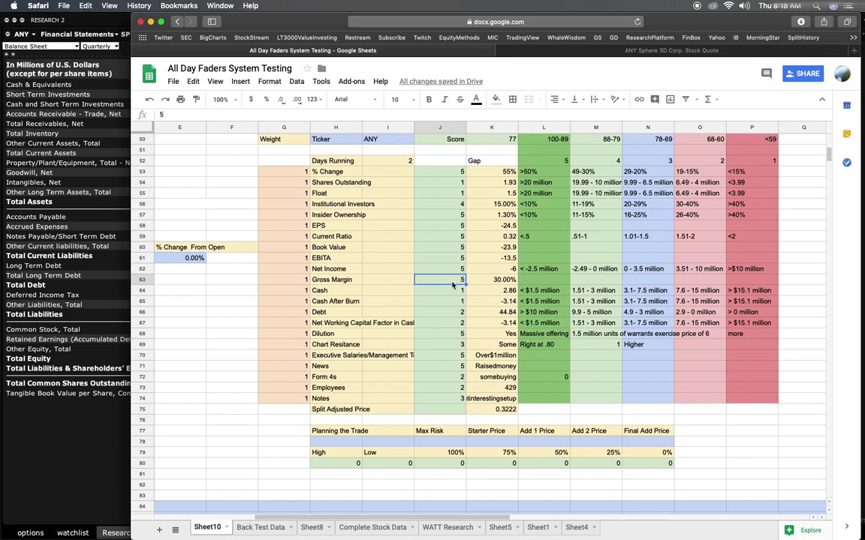
key(BackSpace)
text(3)
key(Return)
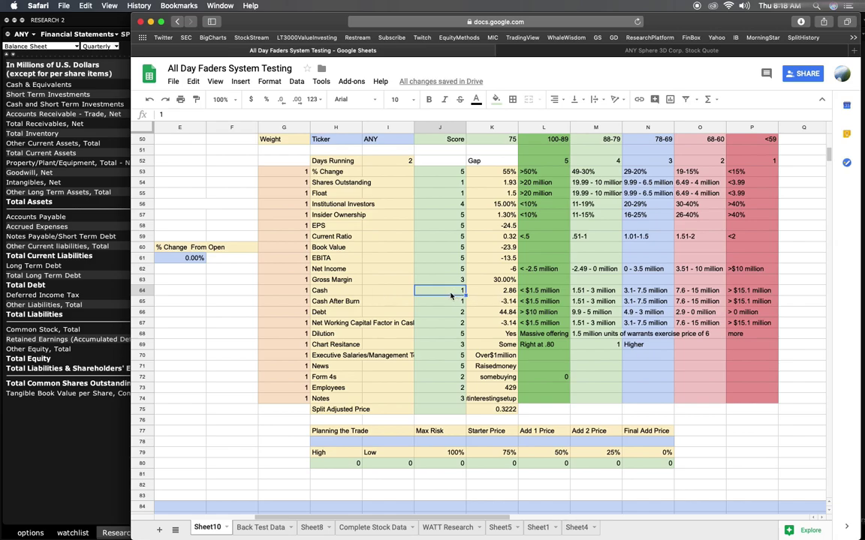
Note the latest quarter's cash figure 2.86 on Sphere 3D's balance sheet.
click(93, 391)
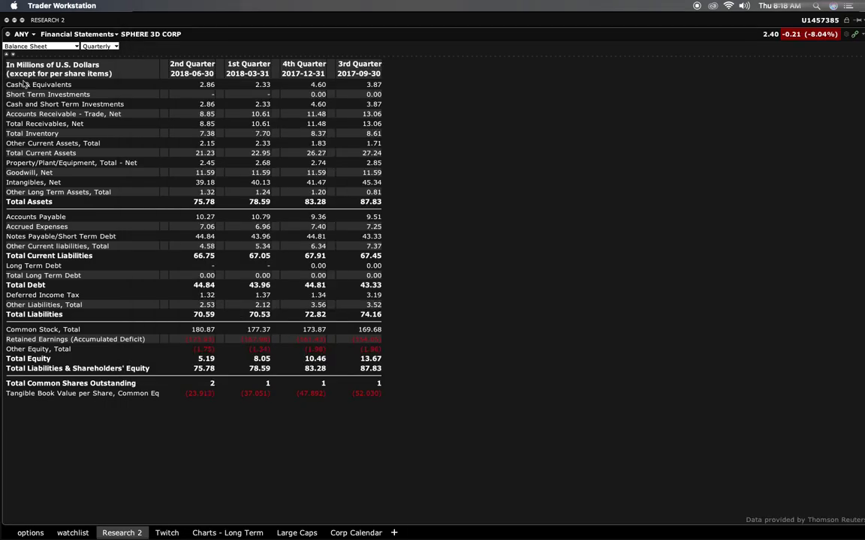
click(24, 46)
click(30, 49)
click(194, 84)
Switch to the quarterly income statement, then go back to the score sheet.
click(19, 47)
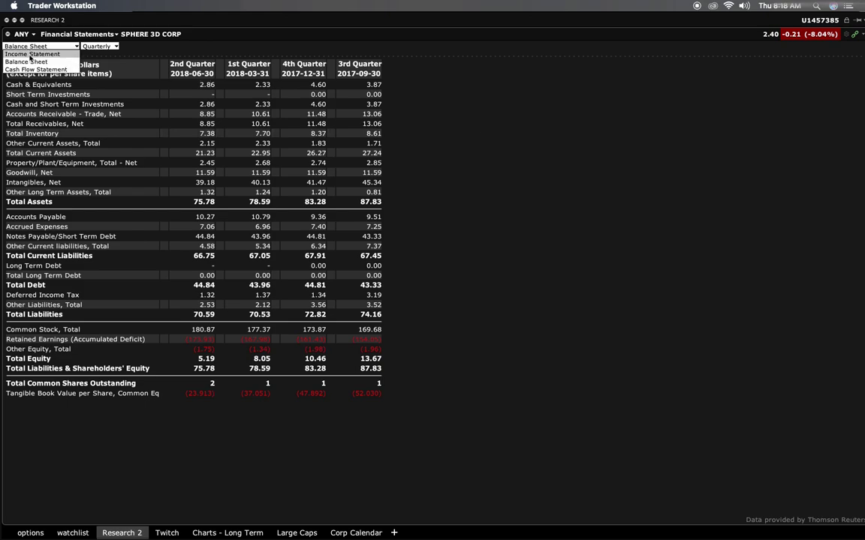
click(30, 56)
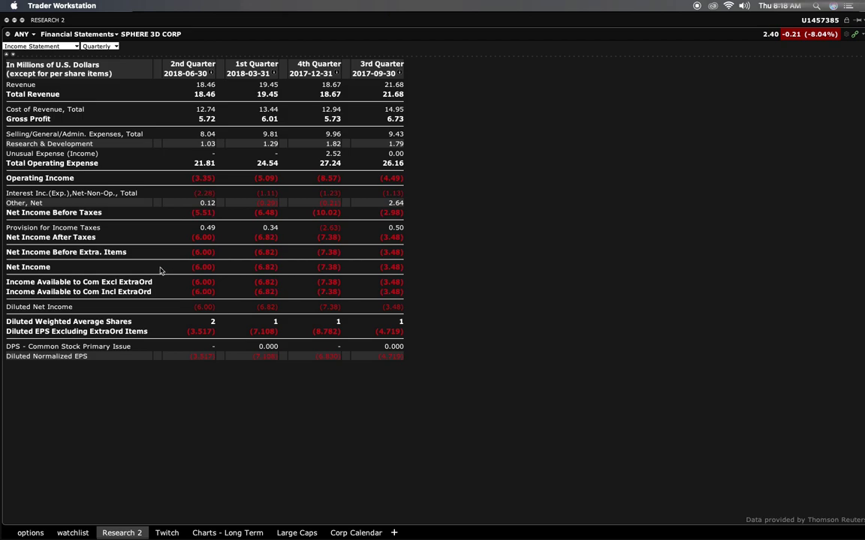
mouse_move(668, 530)
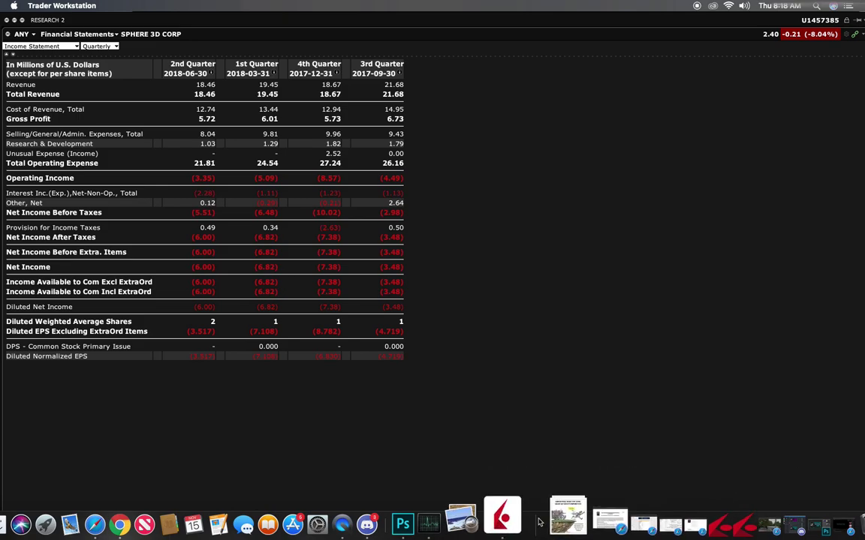
click(138, 521)
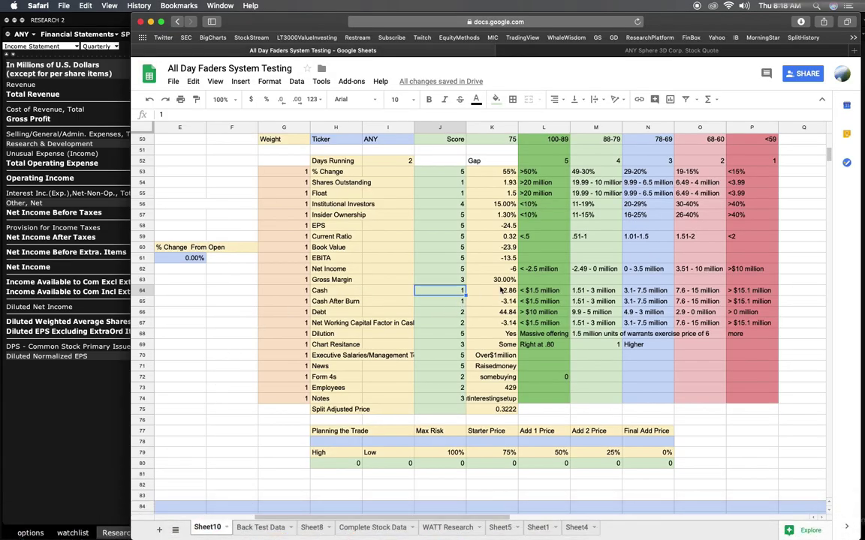
Score Cash (2.86) as 4 in J64 and Cash After Burn as 5 in J65.
click(491, 292)
click(461, 295)
key(Escape)
text(4)
key(Return)
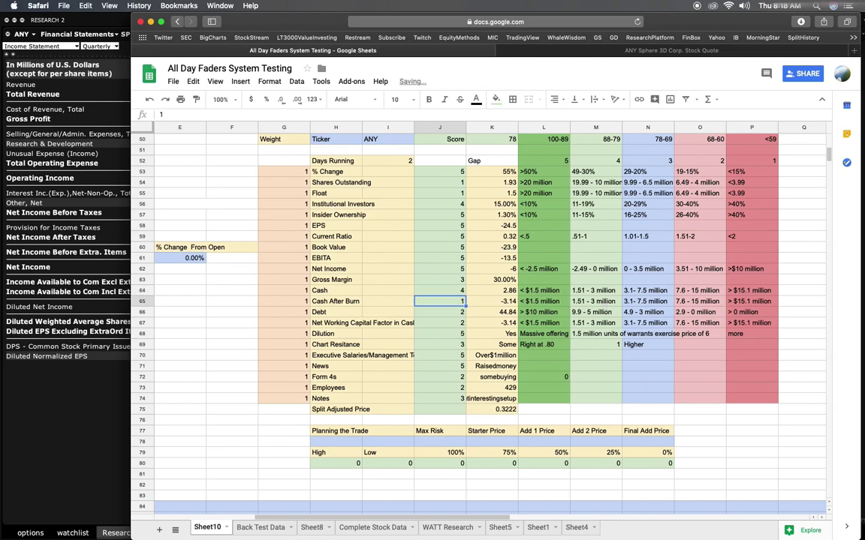
text(5)
key(Return)
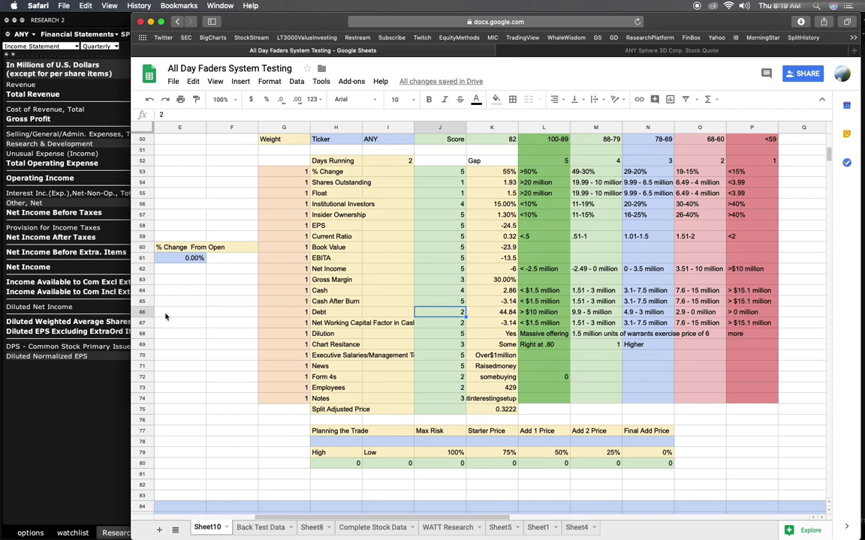
click(643, 52)
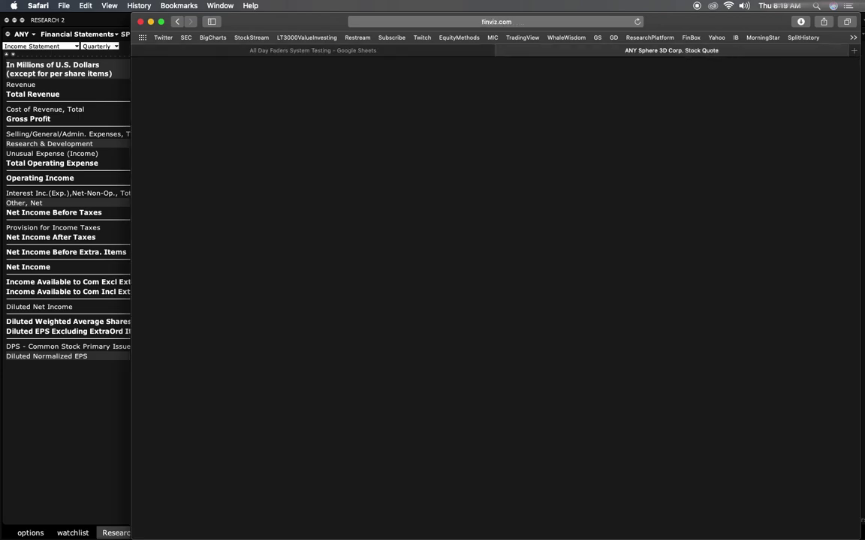
Review Sphere 3D Corp.'s filings list on BamSEC.
click(365, 51)
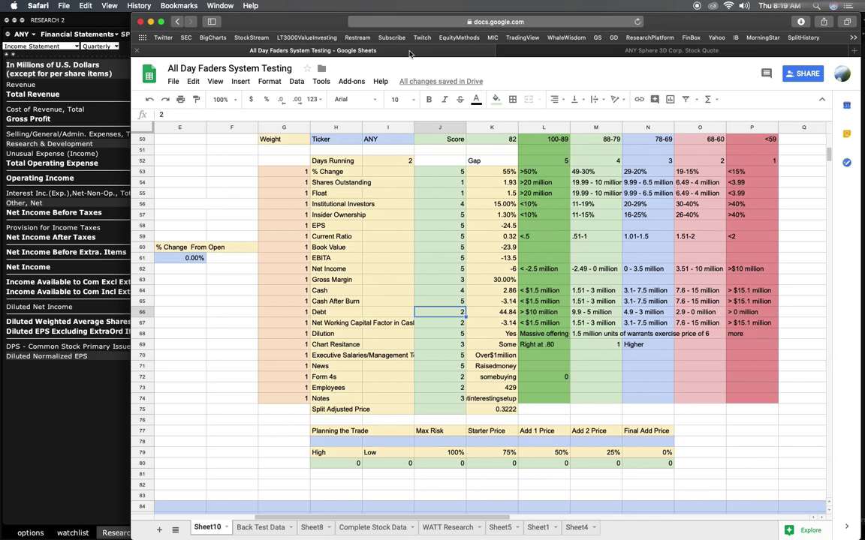
click(572, 50)
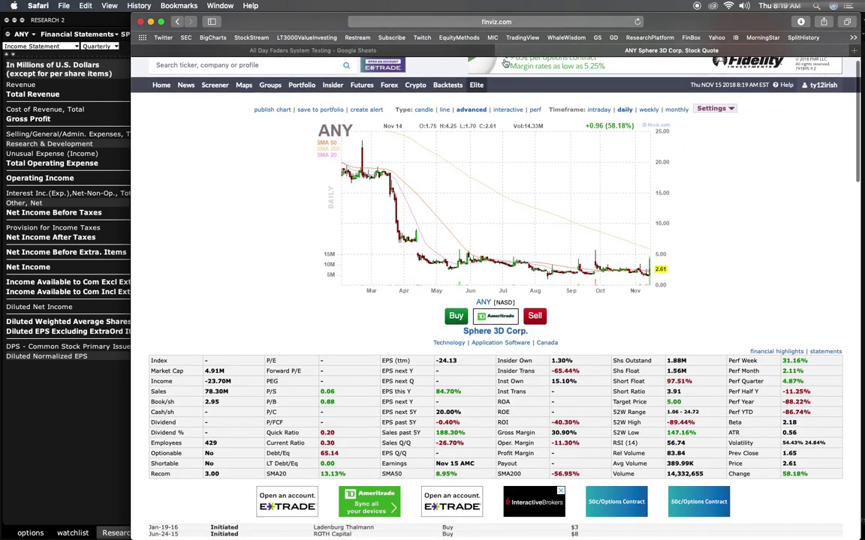
click(454, 50)
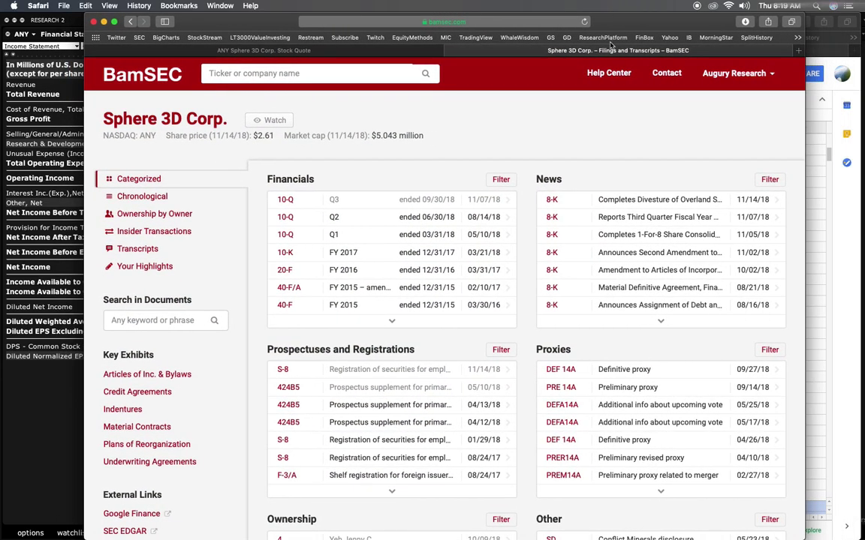
scroll(612, 195, down, 5)
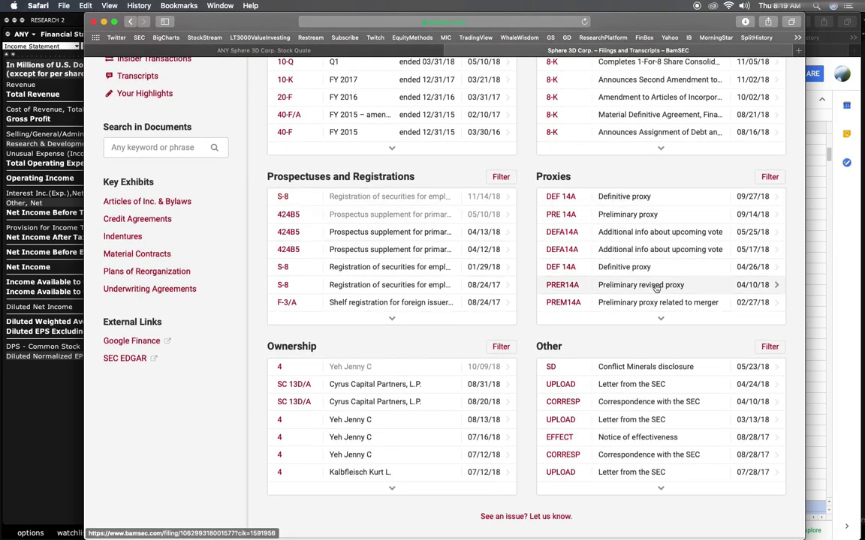
scroll(593, 223, up, 5)
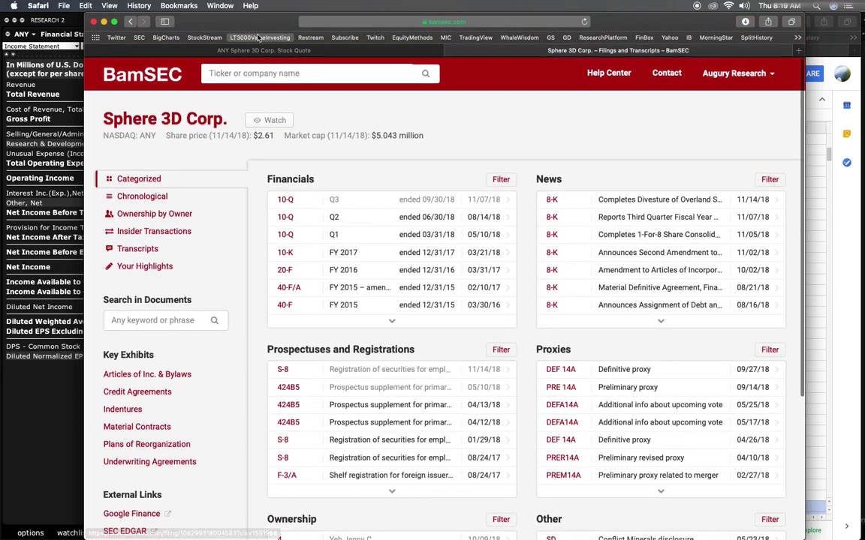
Bring Trader Workstation's quarterly income statement for Sphere 3D back into view.
key(super+grave)
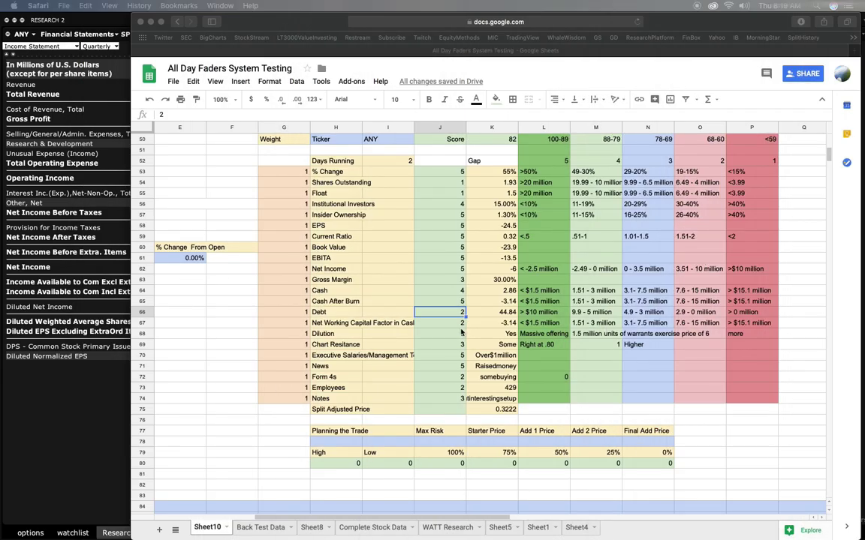
scroll(461, 332, down, 1)
key(super+grave)
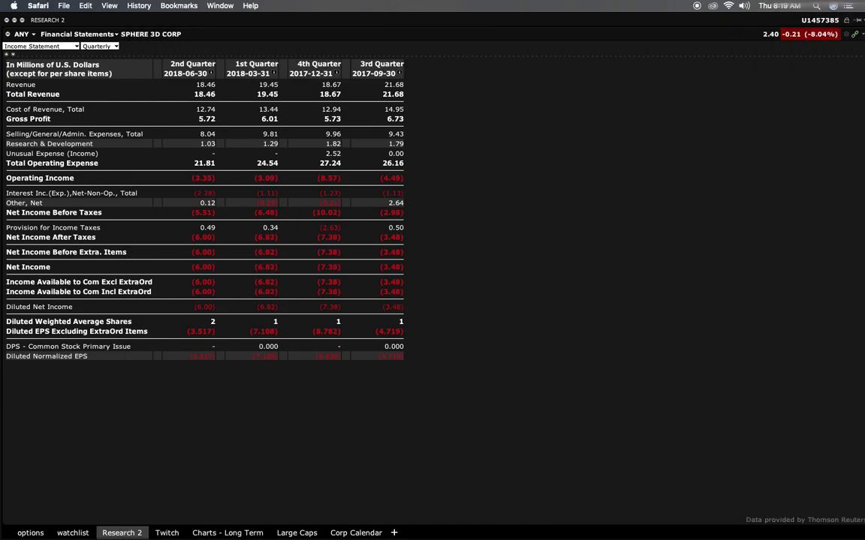
Switch Trader Workstation to Sphere 3D's quarterly balance sheet, then return to the score sheet.
click(554, 261)
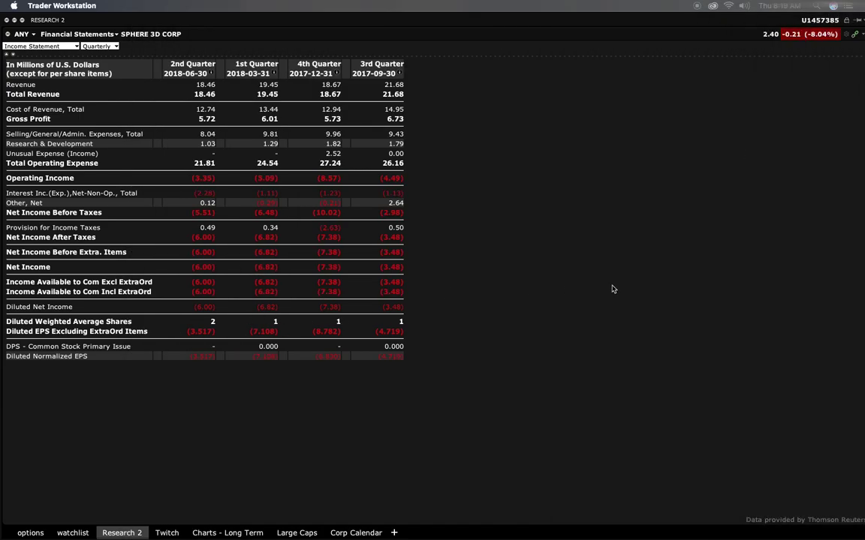
click(40, 46)
click(27, 61)
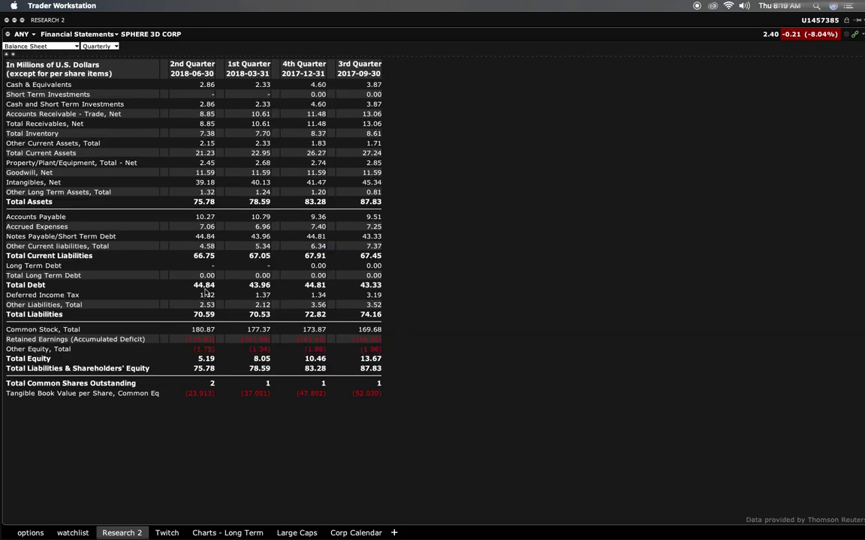
key(super+Tab)
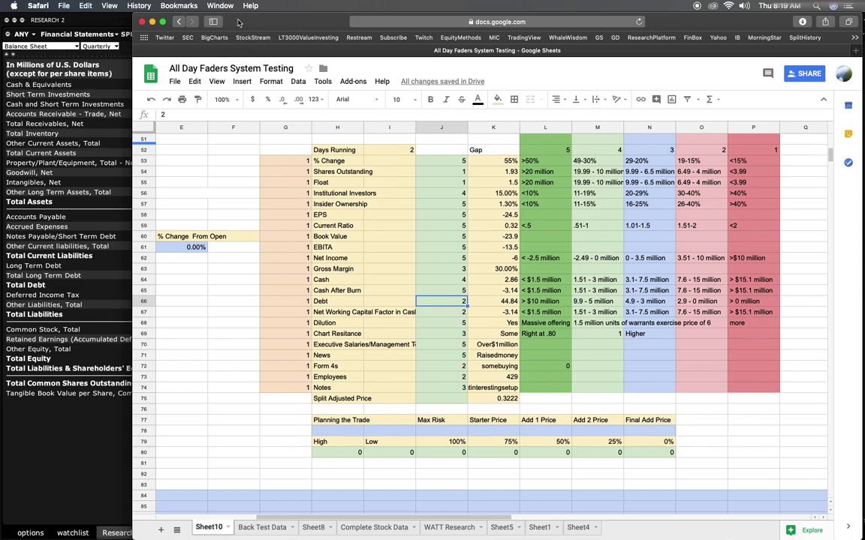
After checking the balance sheet, score Debt at 5 in J66.
drag(237, 21, 185, 299)
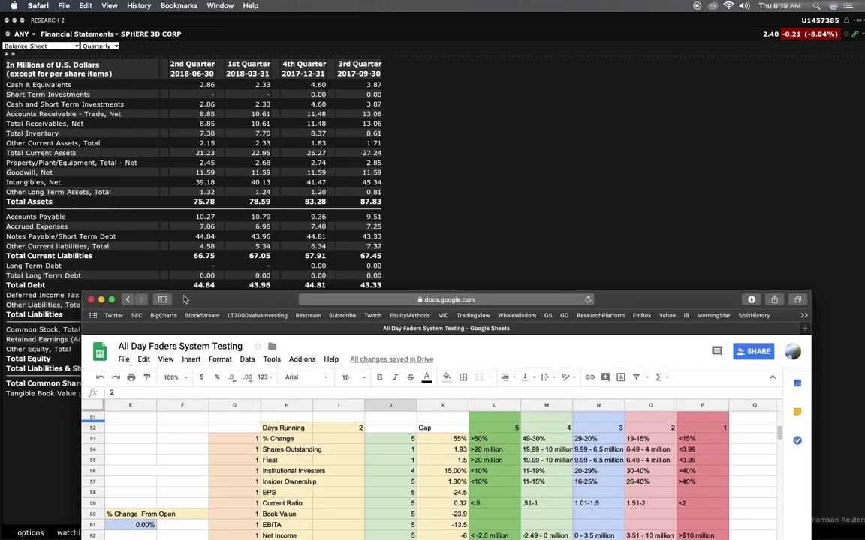
drag(185, 299, 233, 3)
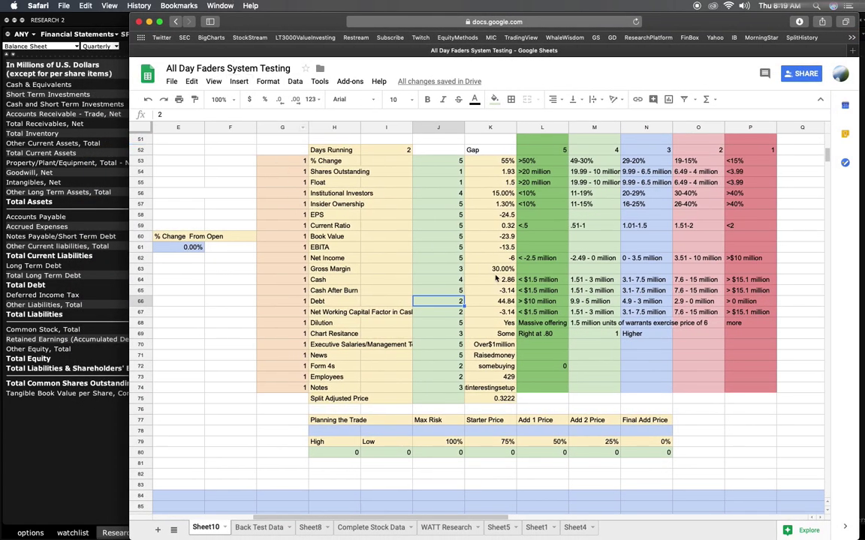
double_click(456, 304)
key(Return)
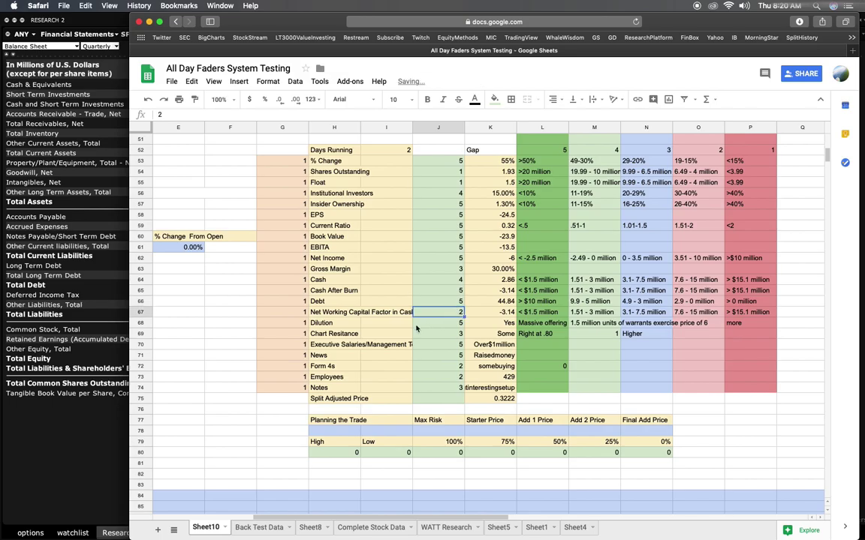
Score net working capital at 5 after rechecking the balance sheet.
drag(261, 23, 118, 361)
scroll(338, 465, down, 5)
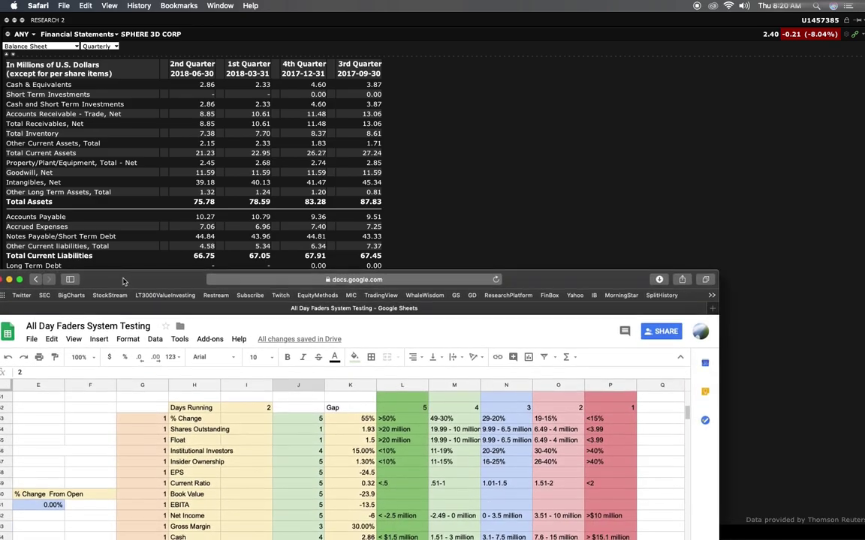
drag(225, 358, 258, 5)
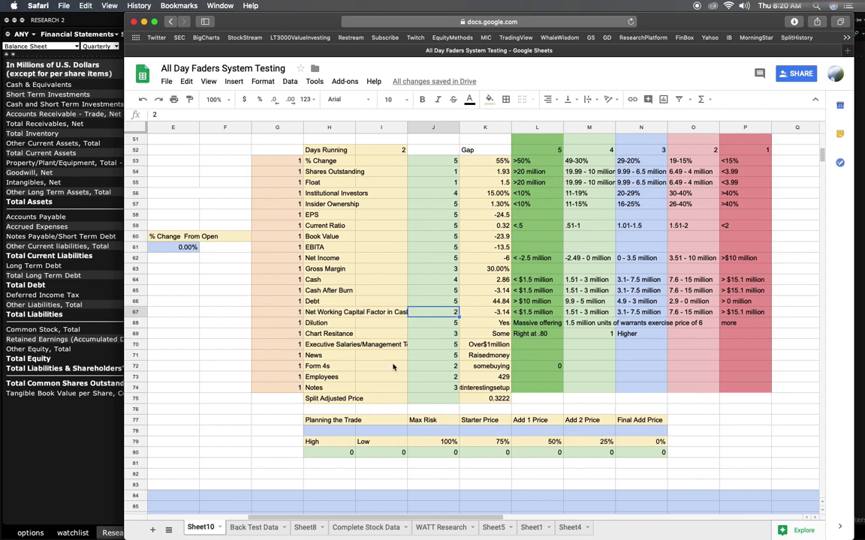
scroll(553, 319, down, 1)
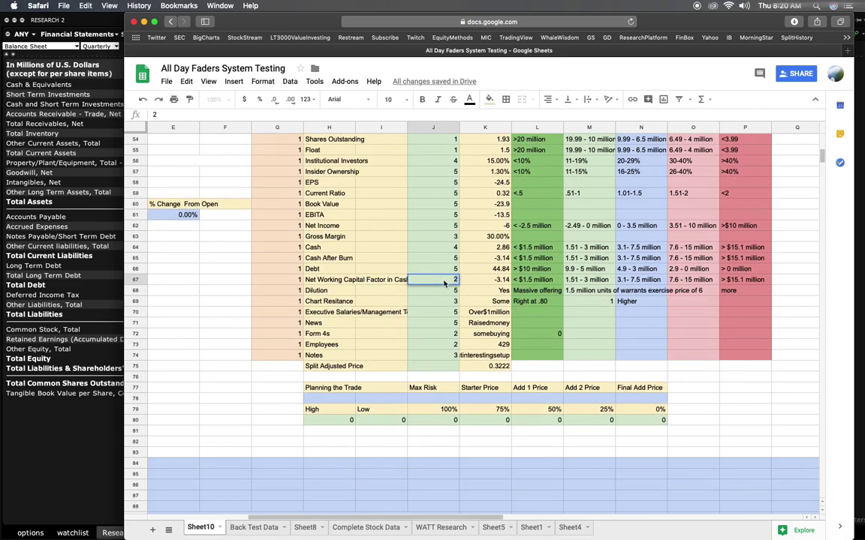
key(Return)
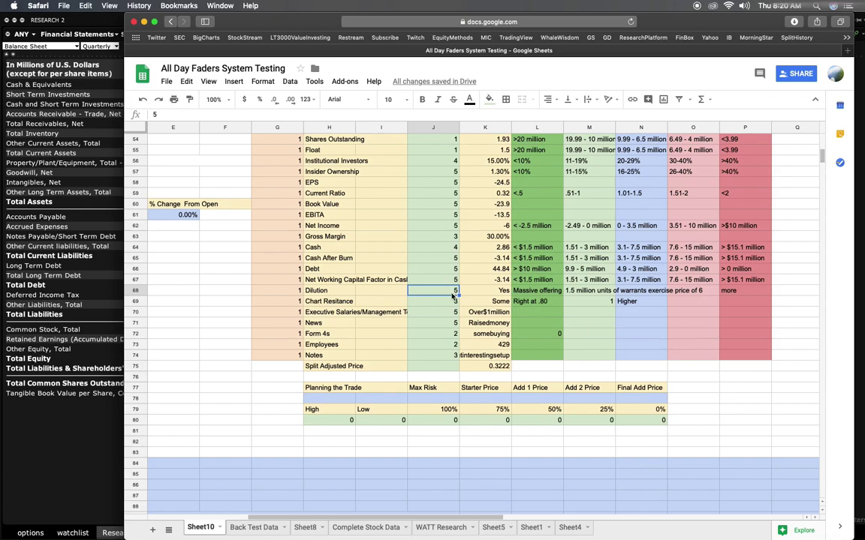
Minimize the score sheet to reveal the quarterly balance sheet.
scroll(461, 312, down, 1)
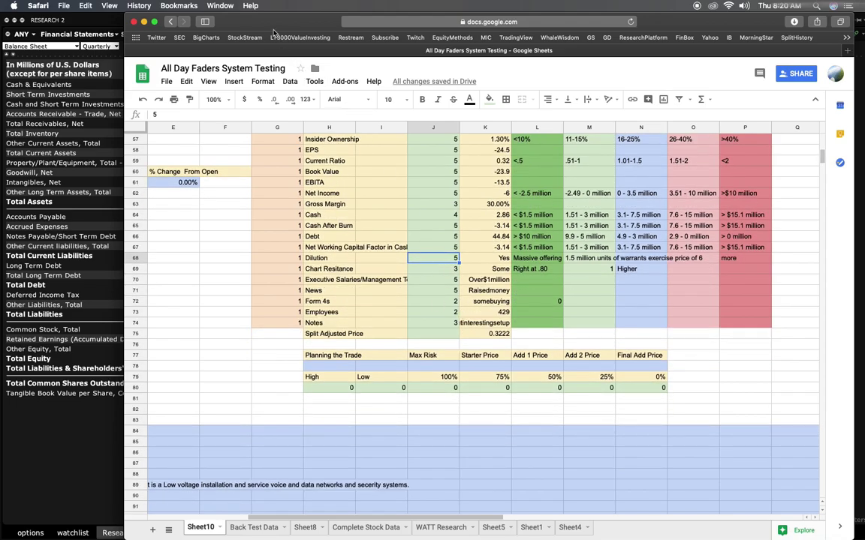
drag(248, 21, 201, 5)
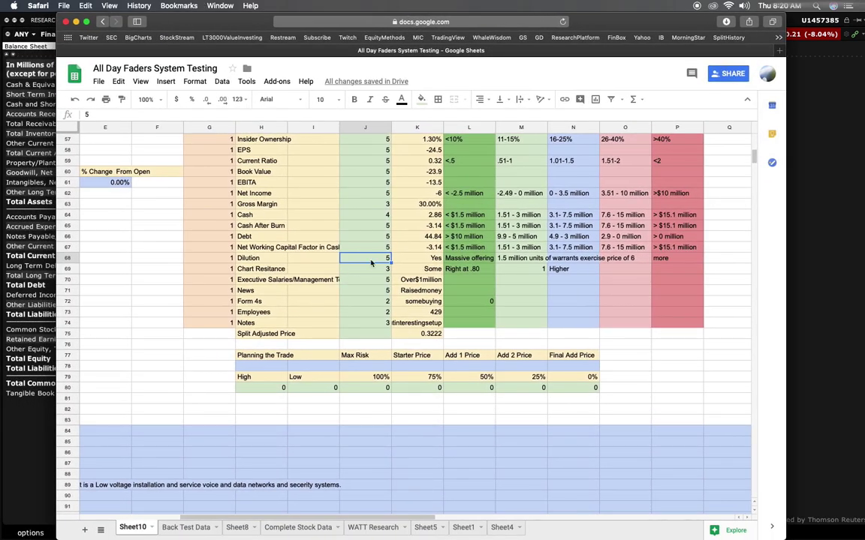
key(super+m)
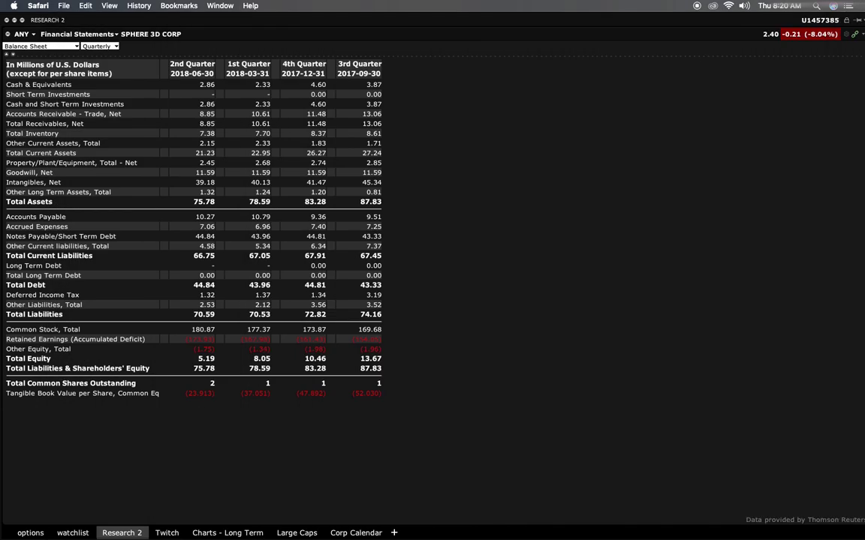
Show Sphere 3D's annual cash flow statement covering 2012 to 2017.
click(45, 46)
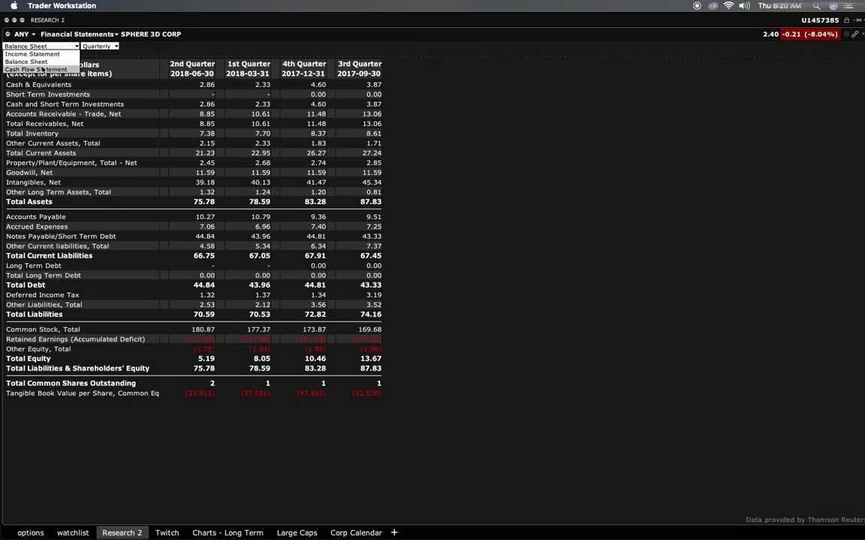
click(41, 69)
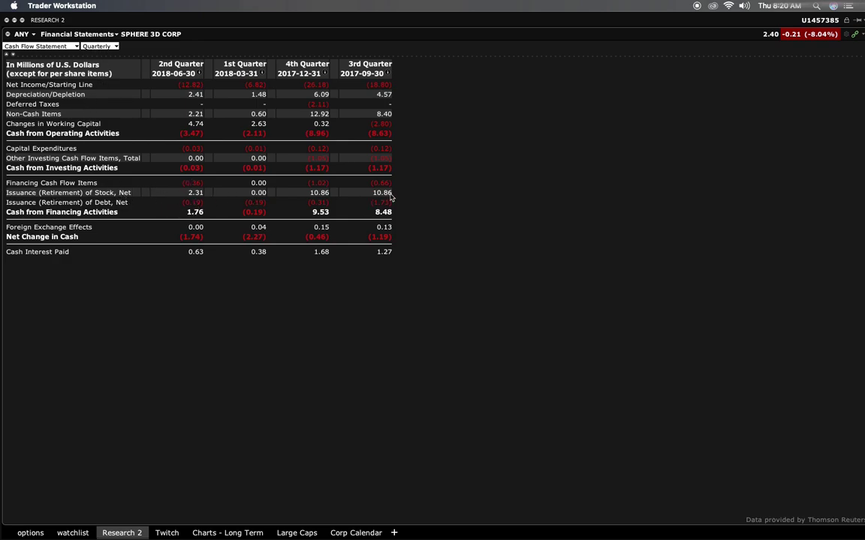
click(83, 46)
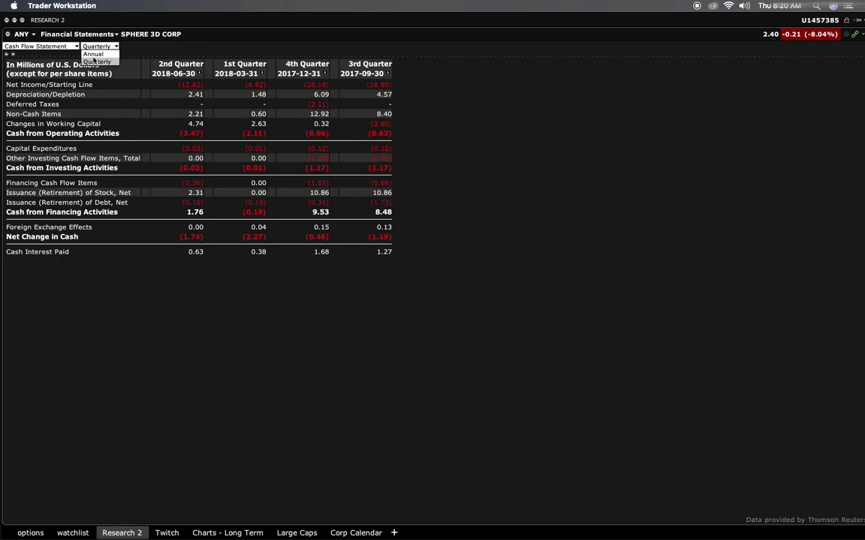
click(95, 61)
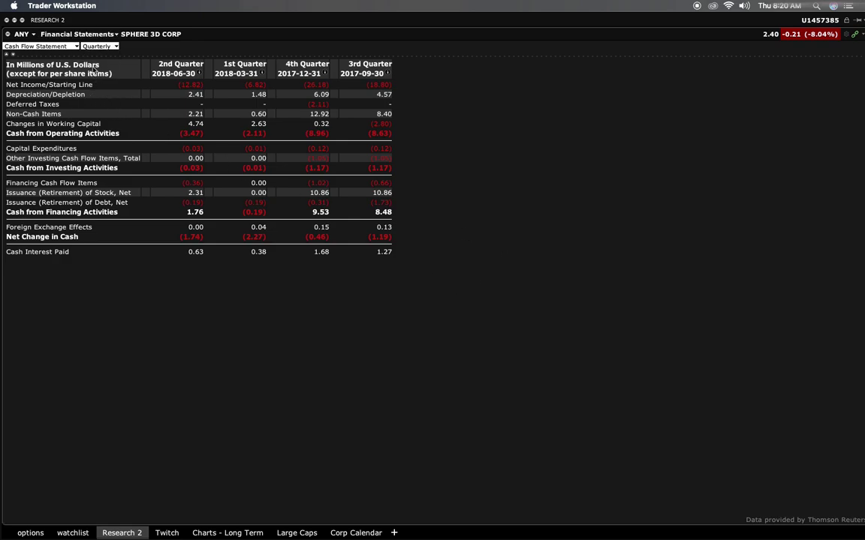
click(84, 45)
click(85, 49)
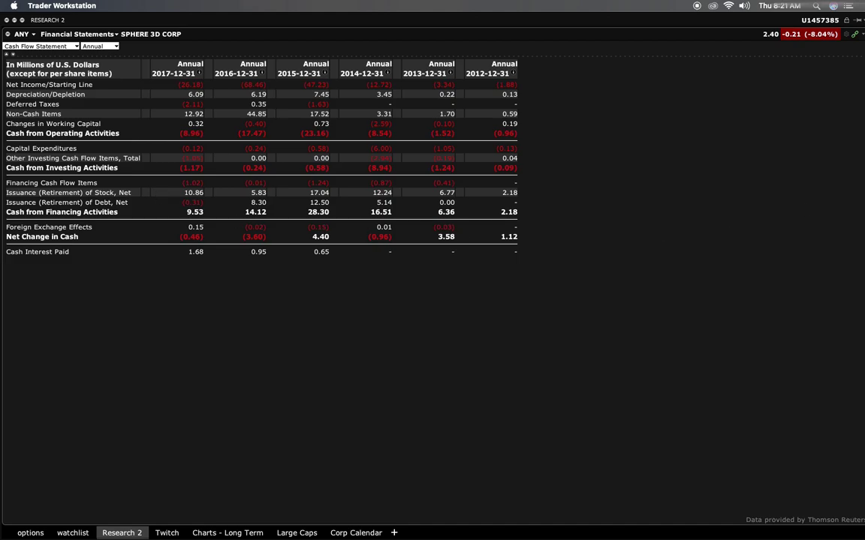
Glance at the Chart Resistance score in J69, then hide the sheet again.
key(super+Tab)
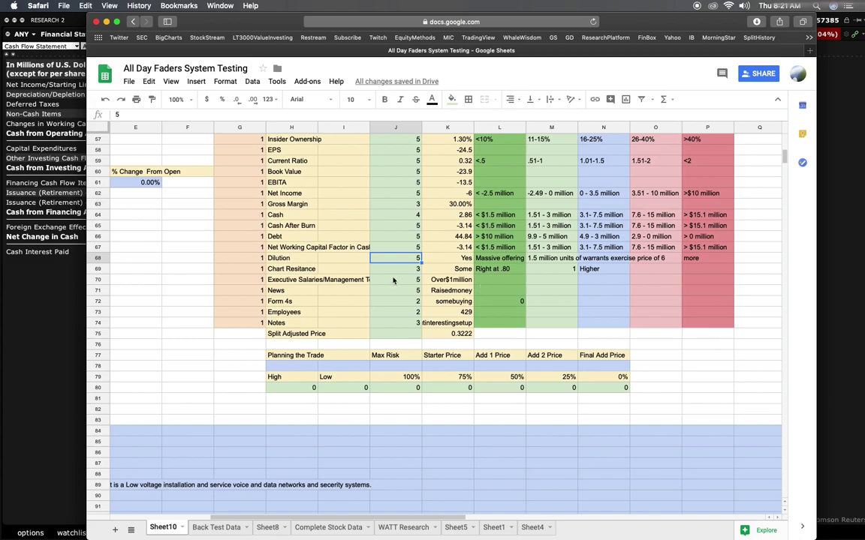
click(398, 273)
key(super+Tab)
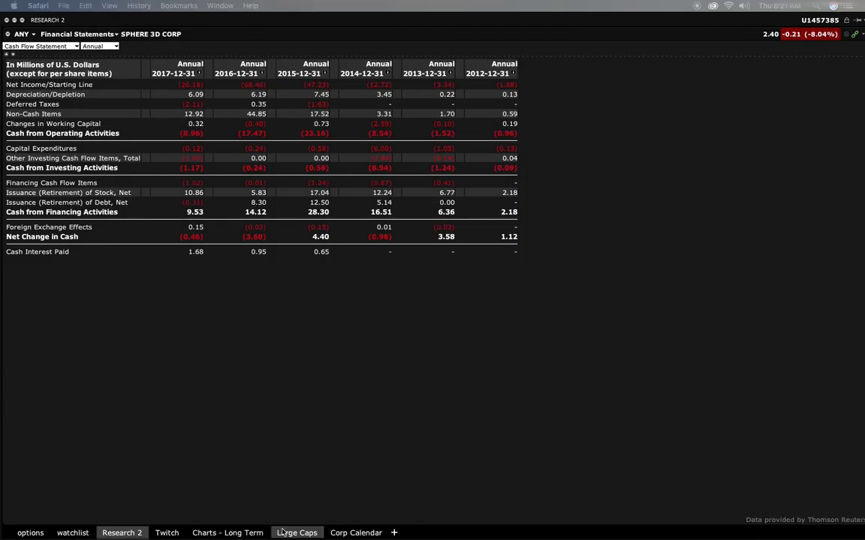
View ANY's long-term chart at 1 Year of daily candles, then 1 Month zoomed out.
click(227, 533)
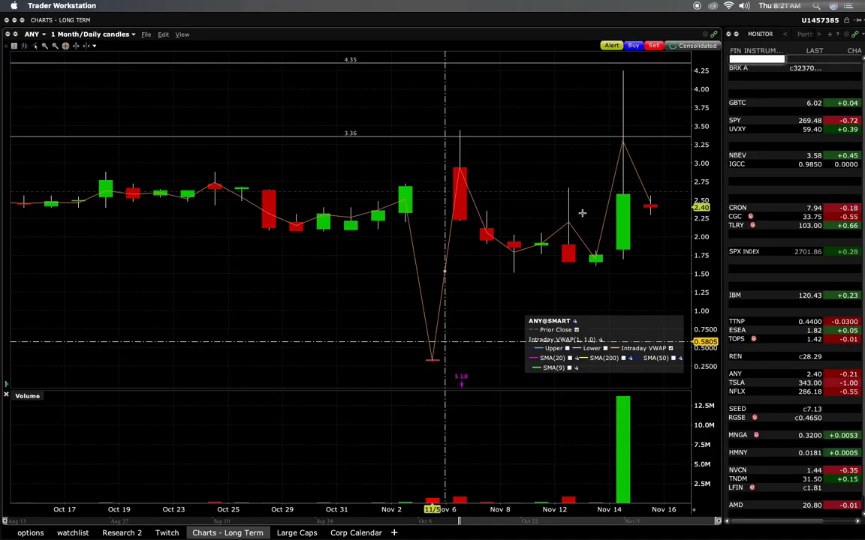
click(89, 34)
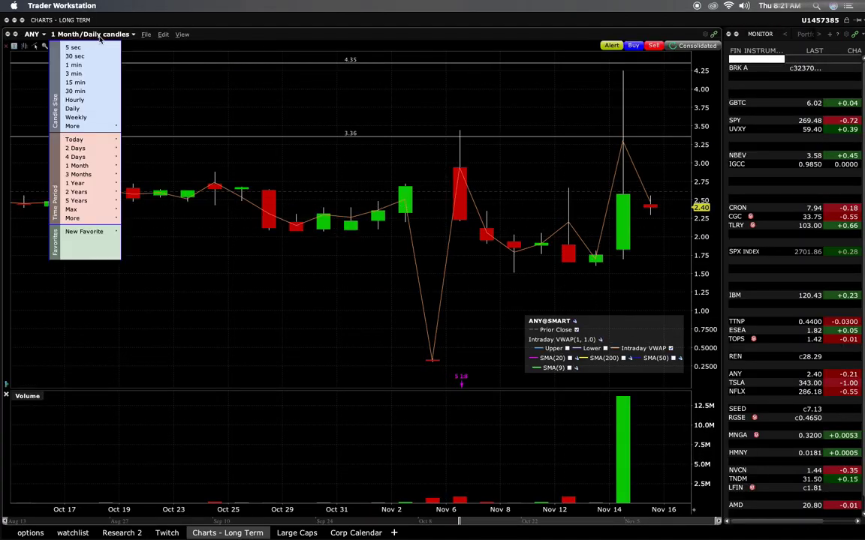
click(68, 182)
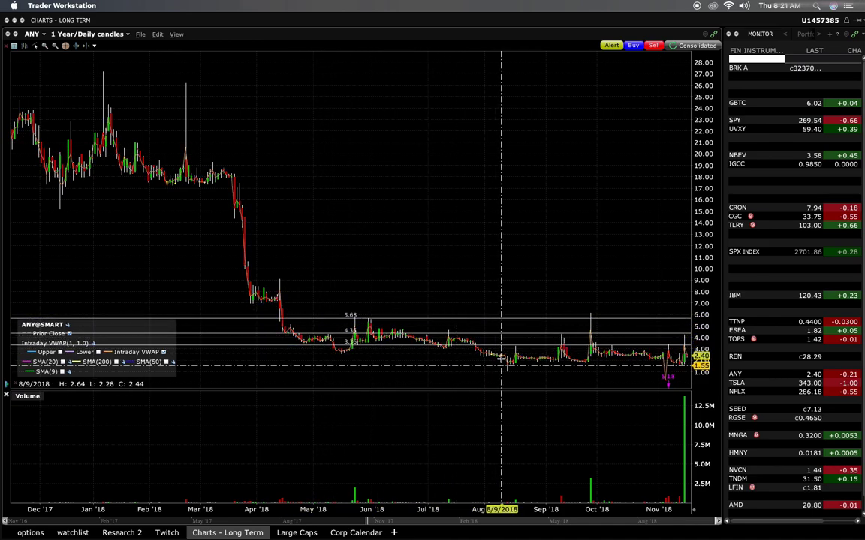
click(86, 35)
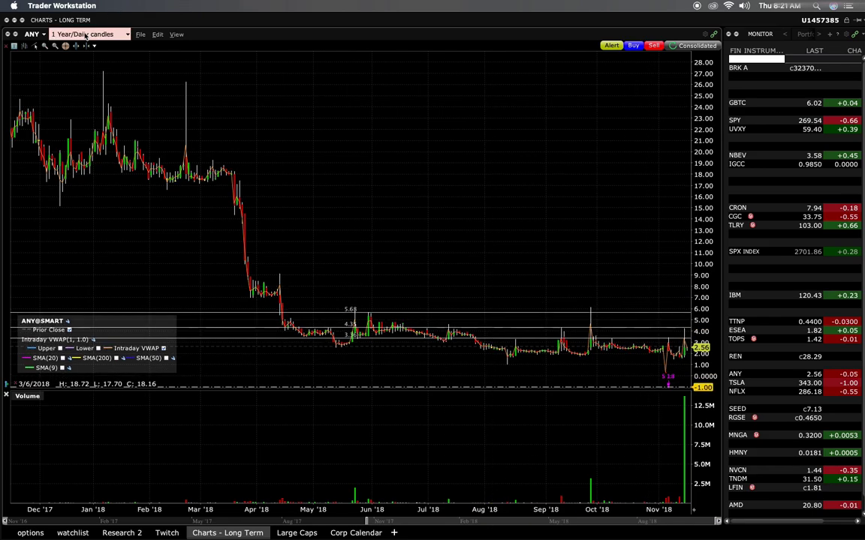
click(78, 166)
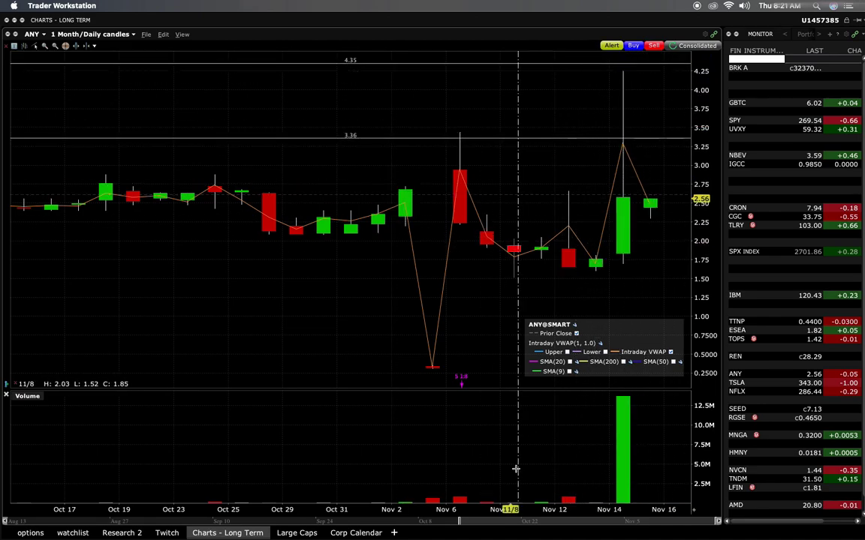
scroll(458, 522, down, 5)
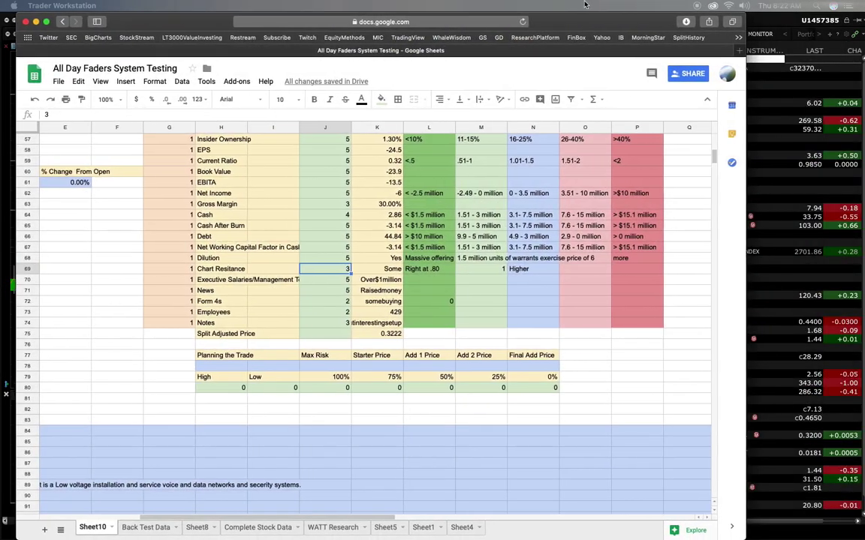
Change the Chart Resistance score in J69 from 3 to 5.
scroll(493, 269, down, 2)
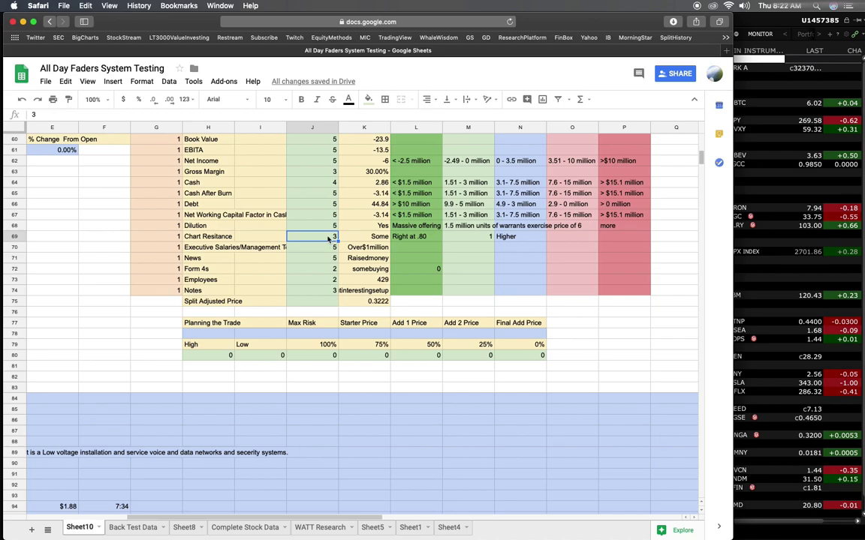
double_click(328, 237)
key(Return)
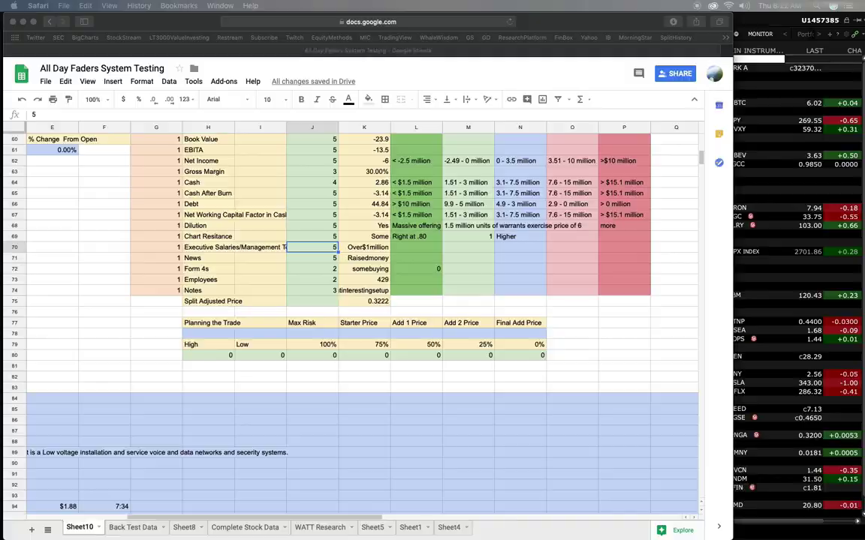
Jump from the 2017 10-K's table of contents to Item 11 Executive Compensation.
scroll(567, 262, down, 10)
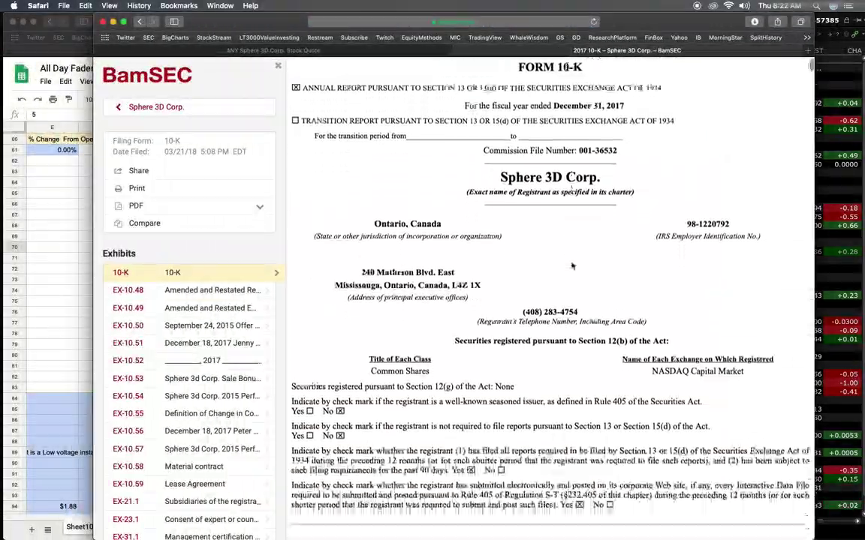
scroll(566, 263, down, 15)
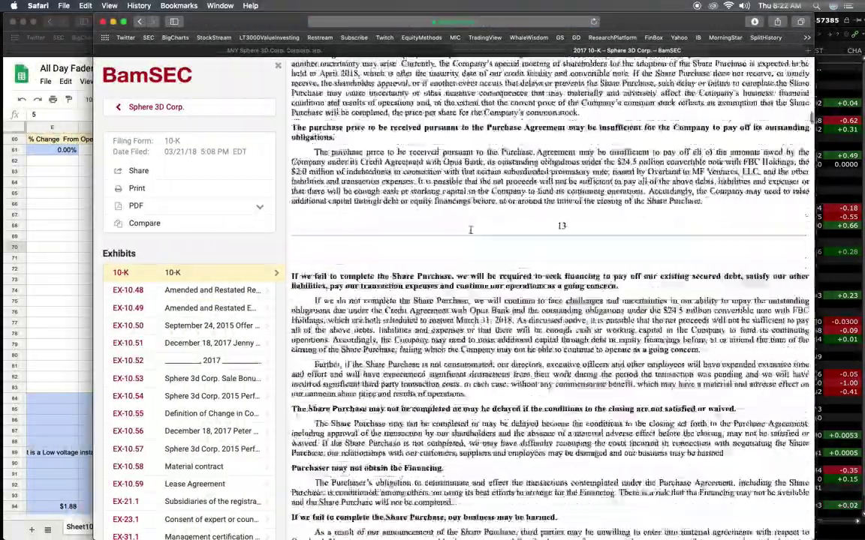
scroll(481, 215, up, 15)
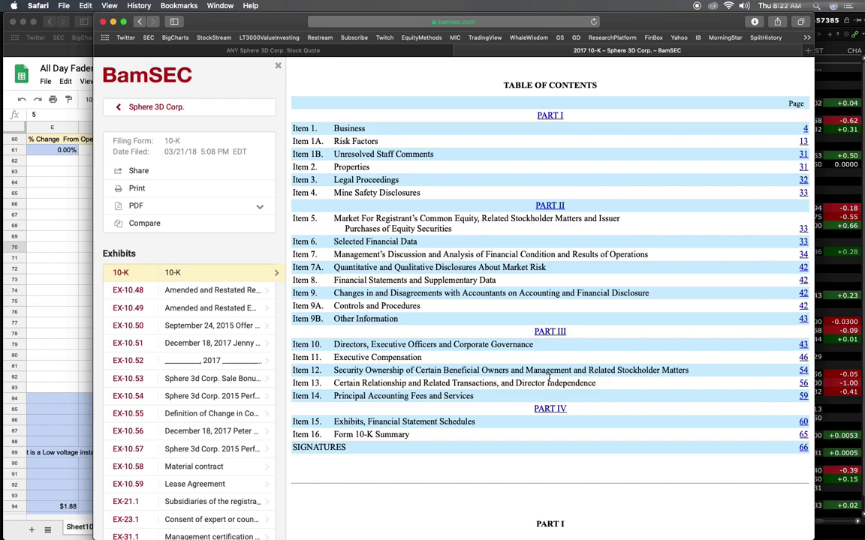
click(804, 357)
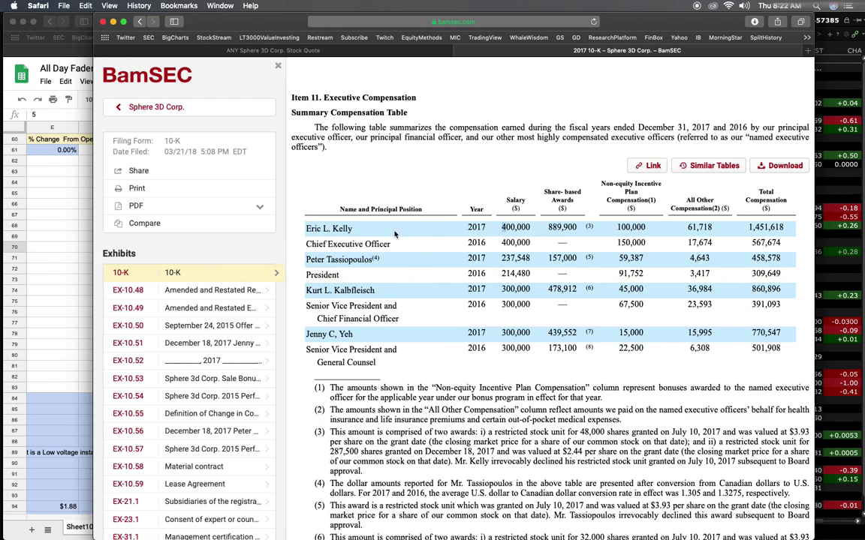
Check the chief executive's 2017 salary, other compensation and share awards, then minimize the filing.
drag(303, 235, 368, 228)
drag(501, 227, 529, 227)
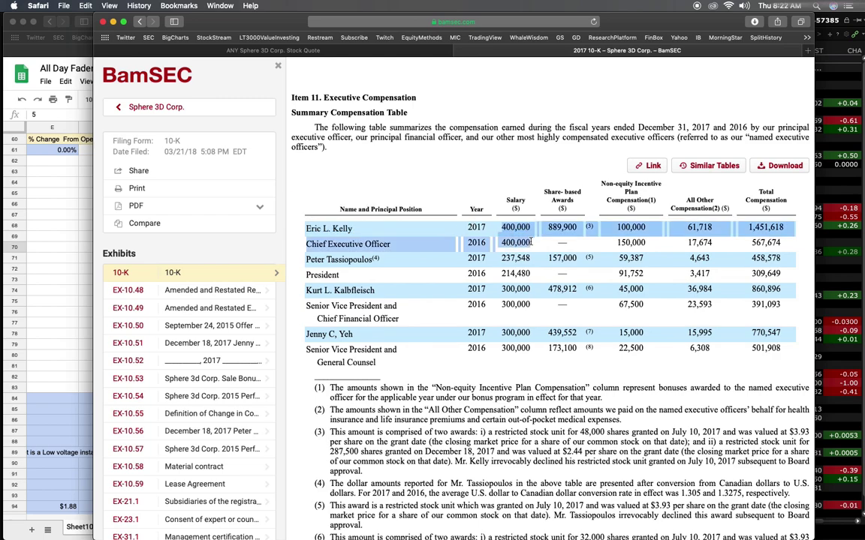
drag(330, 228, 480, 228)
click(710, 201)
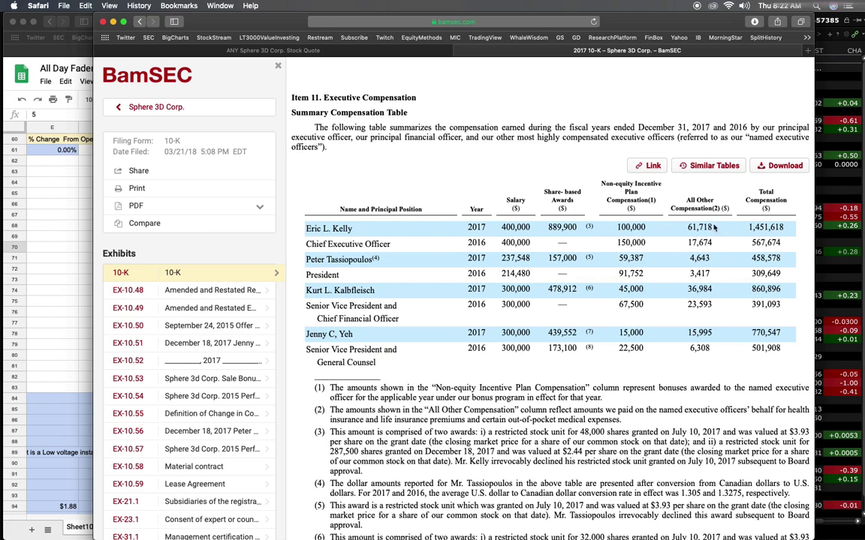
drag(713, 226, 679, 230)
drag(547, 226, 579, 226)
click(538, 209)
scroll(565, 244, down, 5)
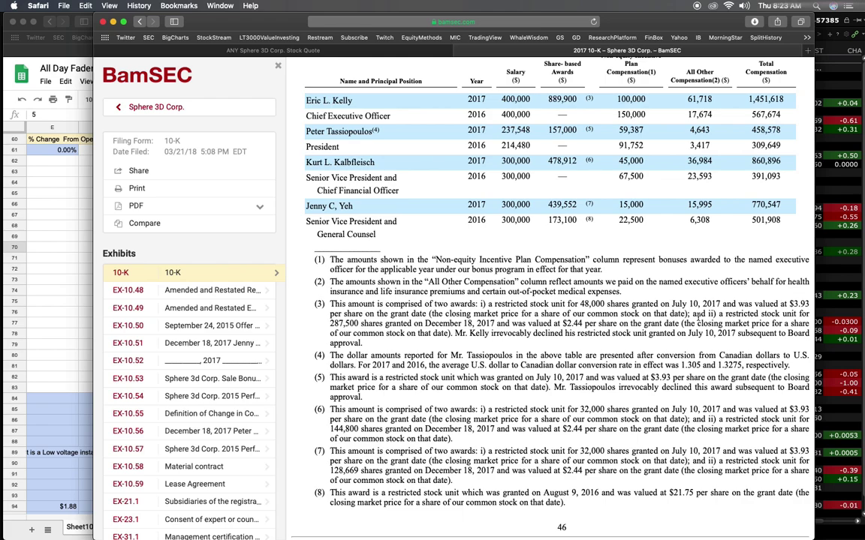
scroll(668, 304, up, 3)
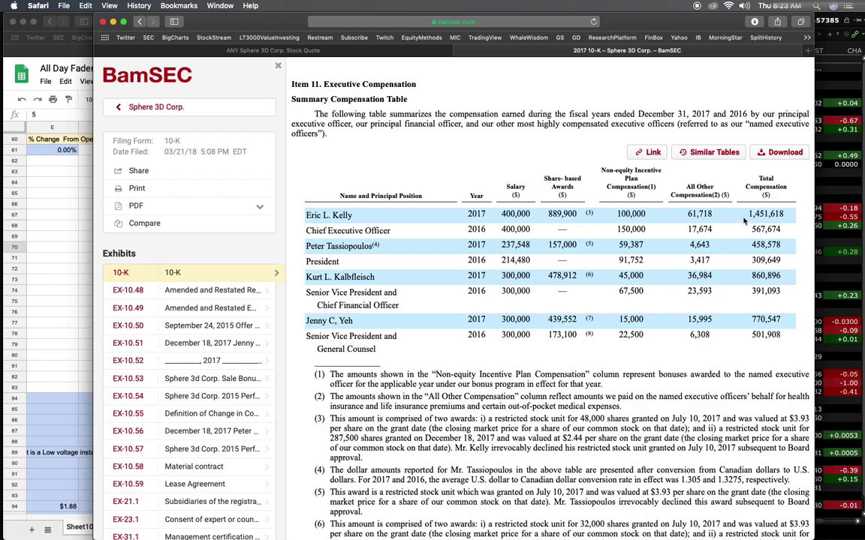
double_click(218, 25)
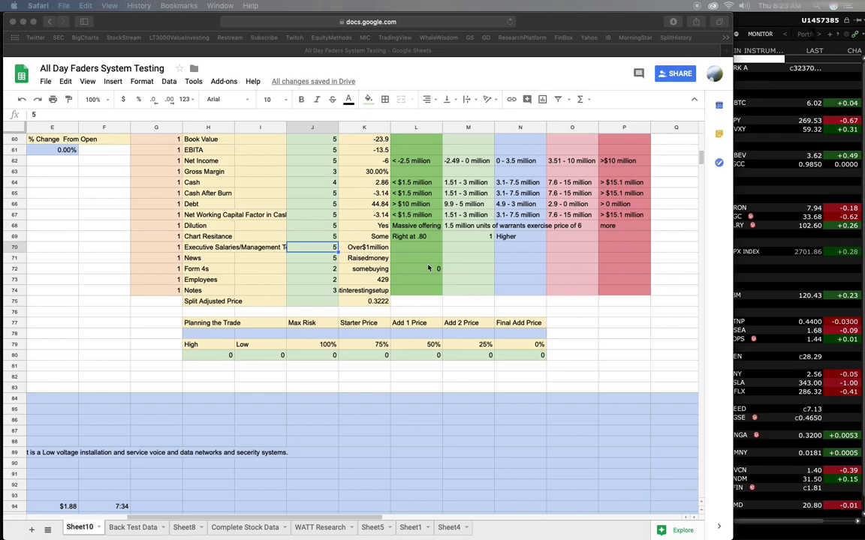
Change the News score in J71 from 5 to 3.
scroll(323, 240, down, 1)
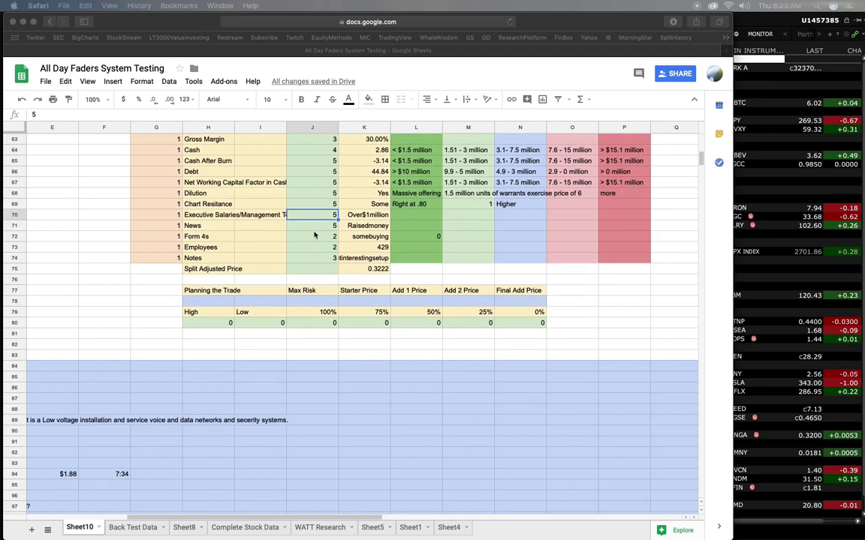
click(319, 227)
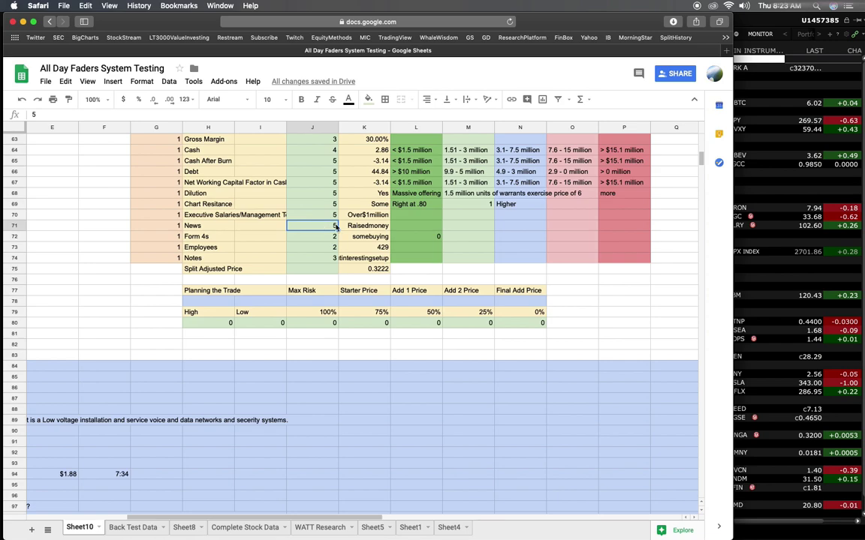
drag(336, 227, 336, 227)
key(BackSpace)
text(3)
key(Return)
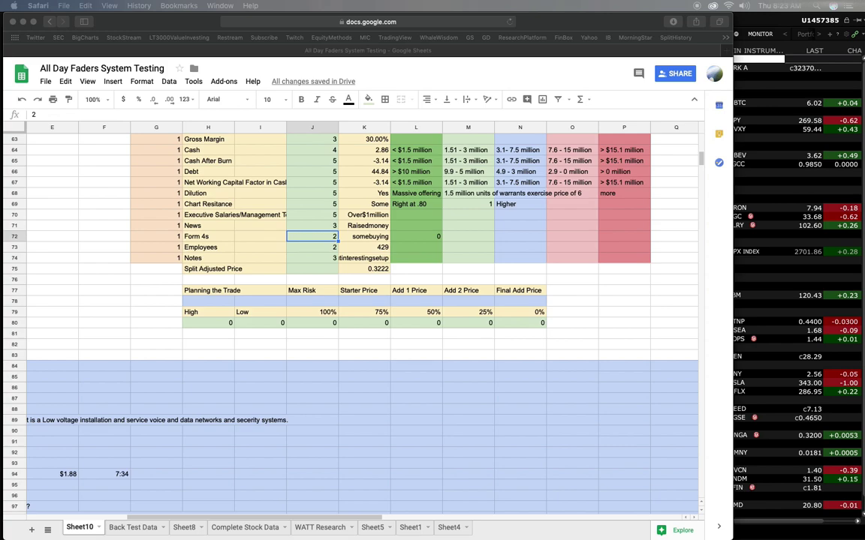
Refocus the browser and select the Notes score in J74.
click(370, 257)
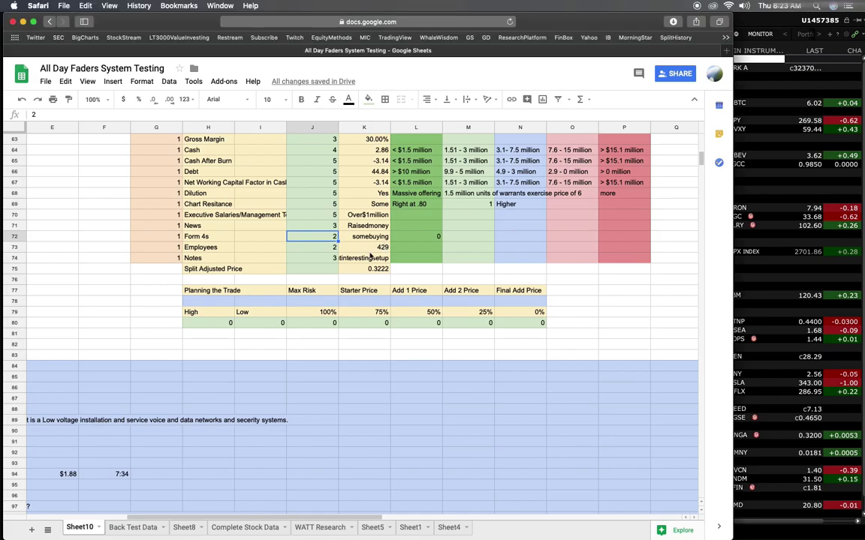
click(333, 258)
scroll(333, 259, up, 5)
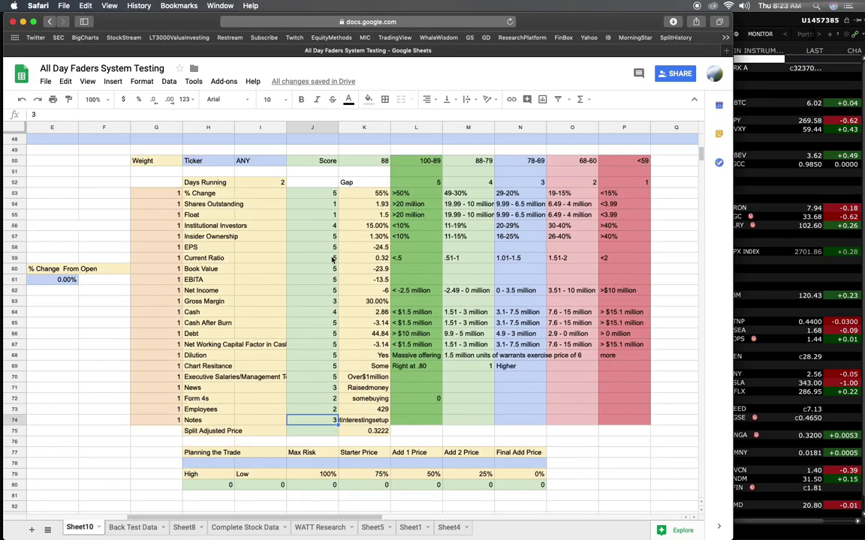
Review the finished scores via J73, J74, H71, range H71:L75 and Net Income in K62.
scroll(332, 259, up, 3)
scroll(328, 450, down, 4)
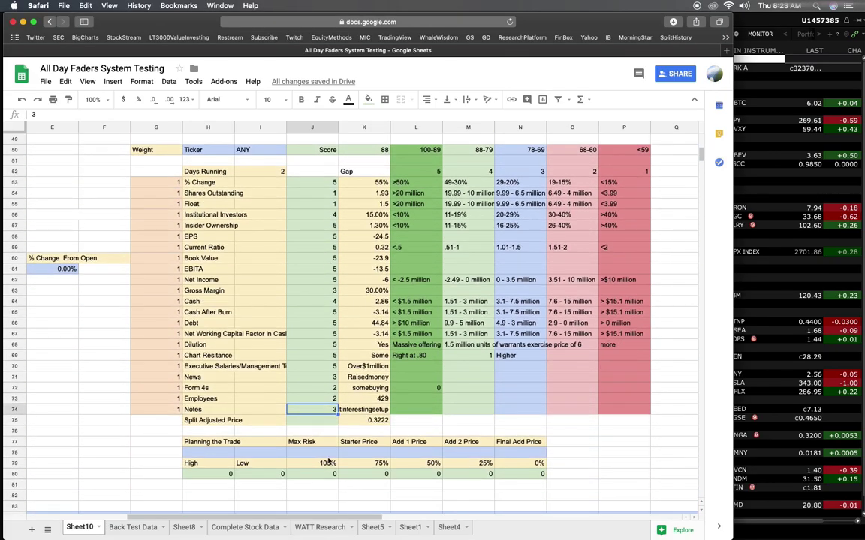
click(310, 399)
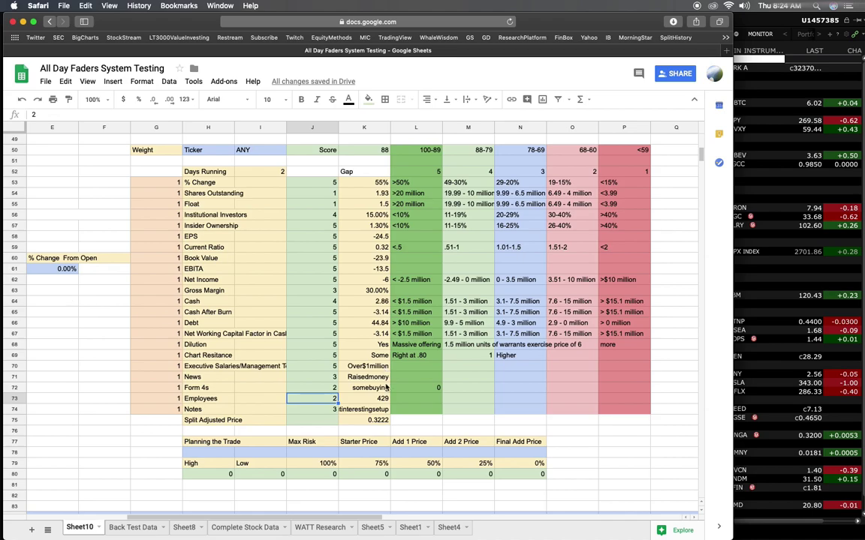
click(318, 409)
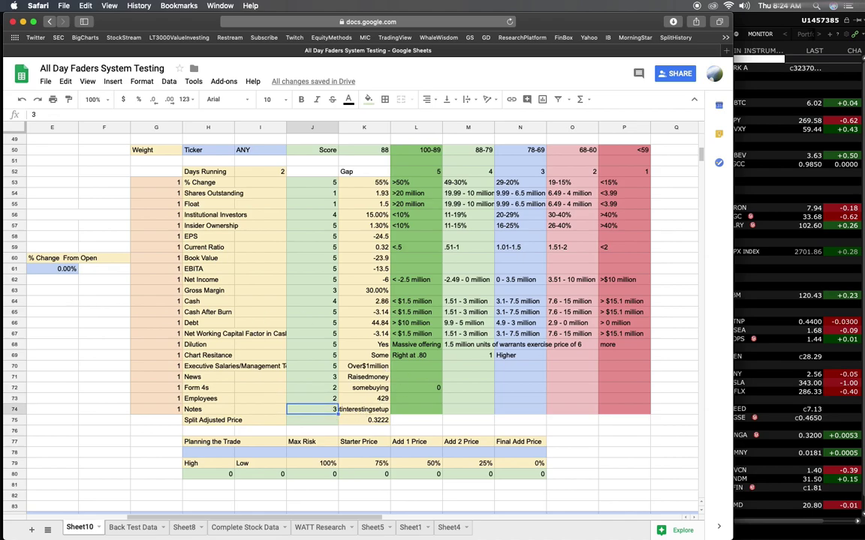
click(223, 377)
drag(254, 385, 417, 421)
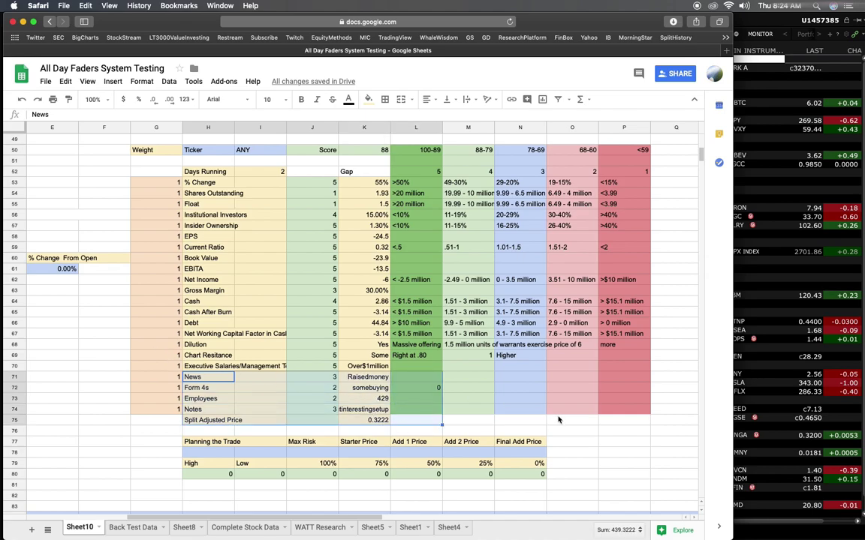
scroll(340, 347, up, 3)
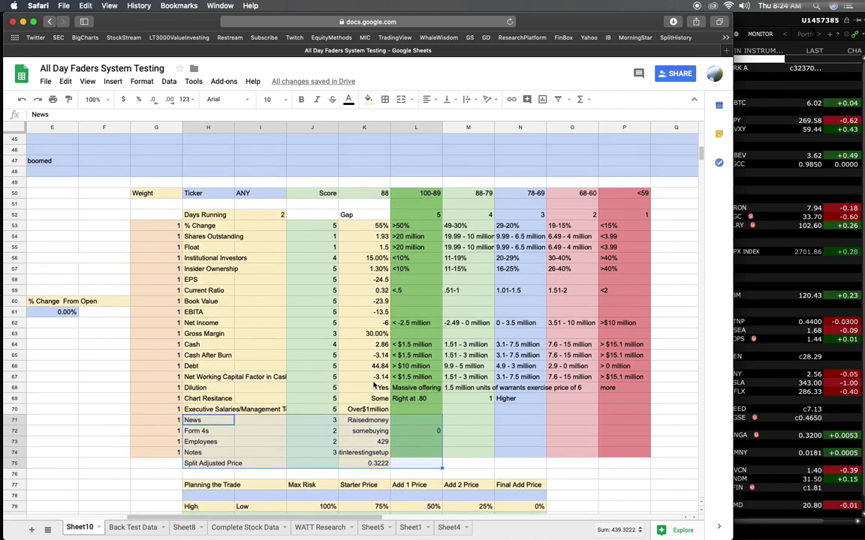
click(340, 323)
Switch to the desktop with Trader Workstation's 3-month daily chart of ANY.
scroll(340, 322, left, 5)
scroll(340, 323, right, 6)
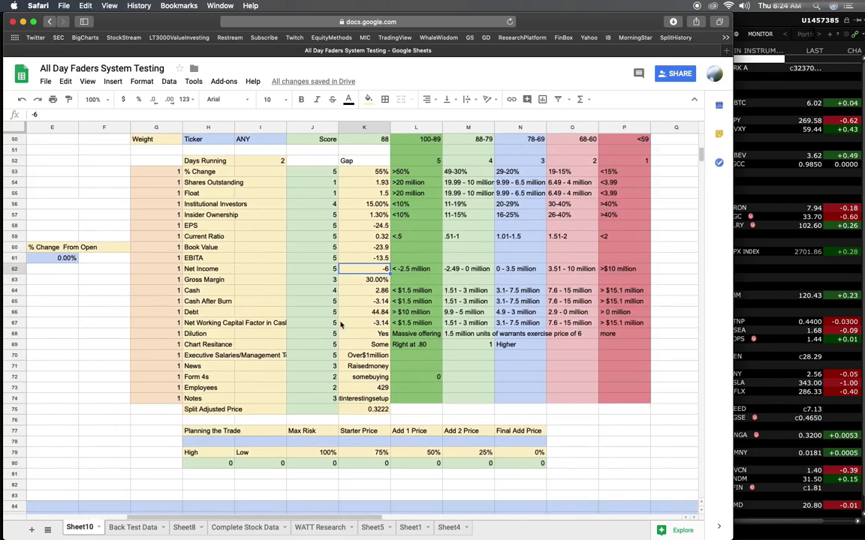
scroll(340, 323, left, 3)
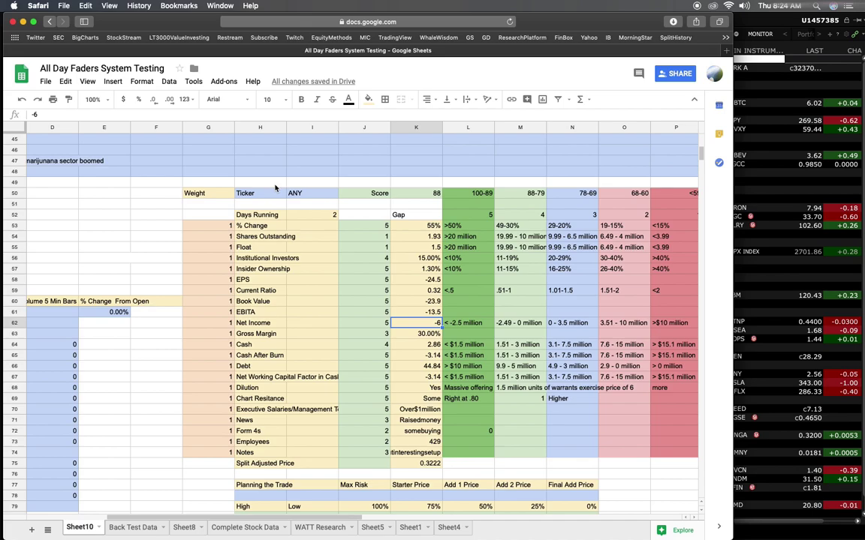
key(ctrl+Left)
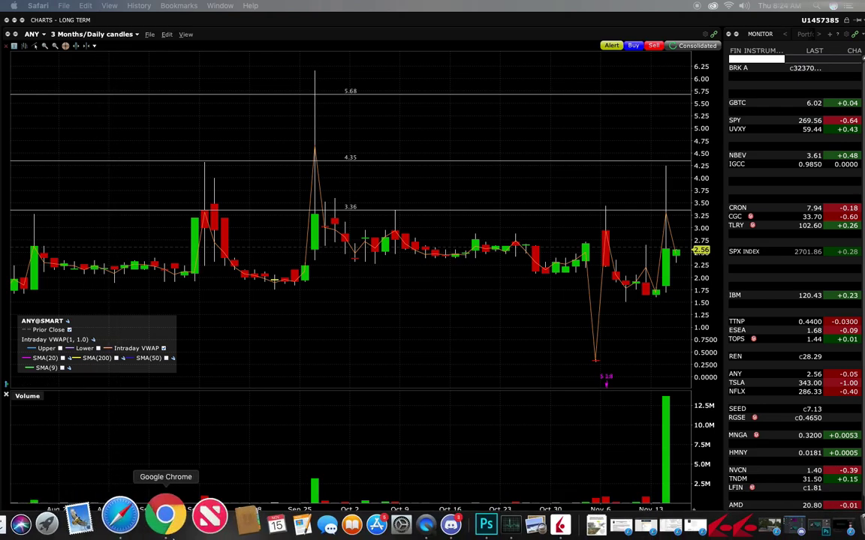
Show Sphere 3D's Income Statement in the Research 2 workspace, then choose the Summary view.
click(166, 533)
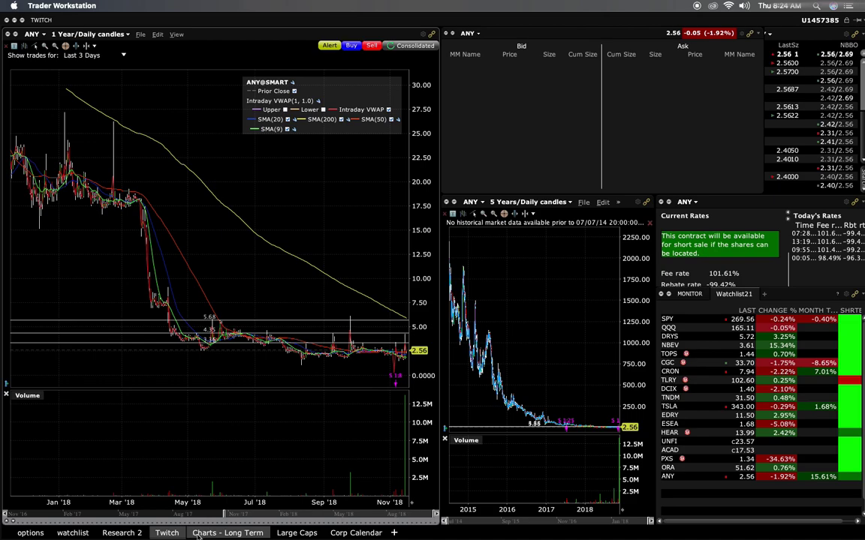
click(122, 533)
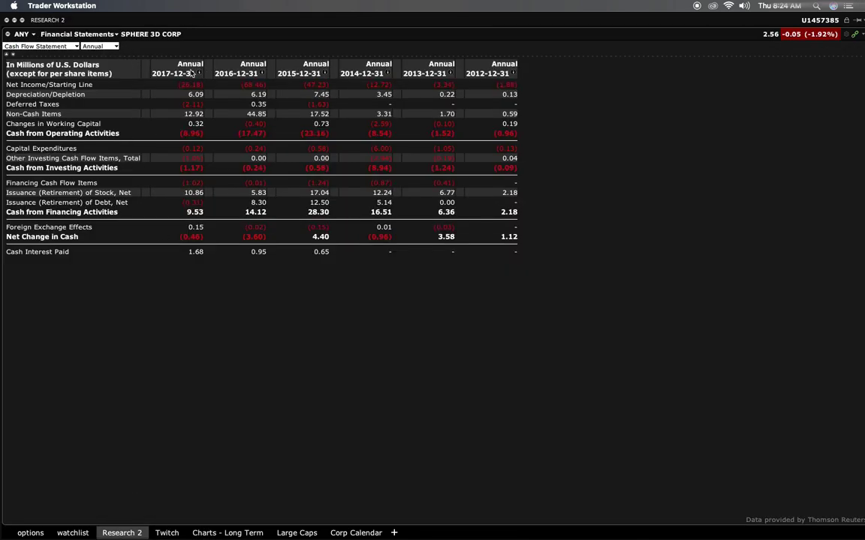
click(57, 35)
click(58, 110)
click(51, 45)
click(51, 54)
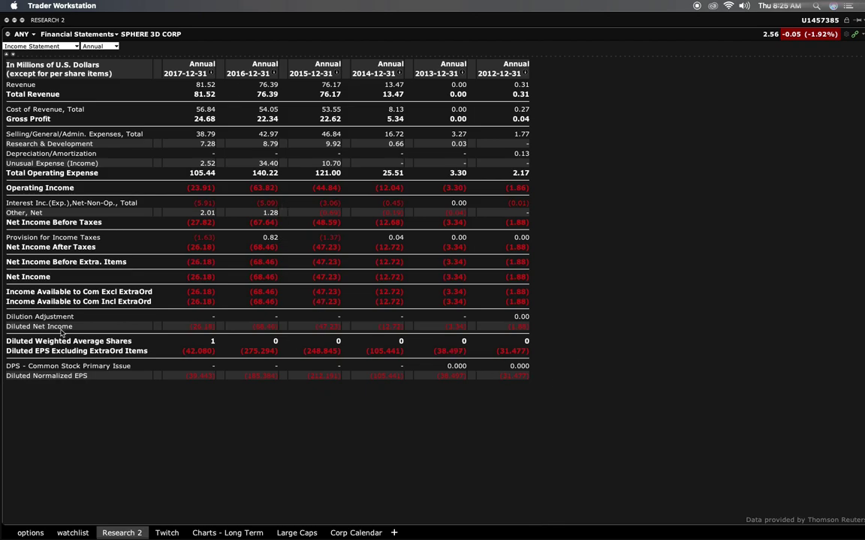
click(68, 34)
Review ANY's company Summary page in Trader Workstation.
click(65, 46)
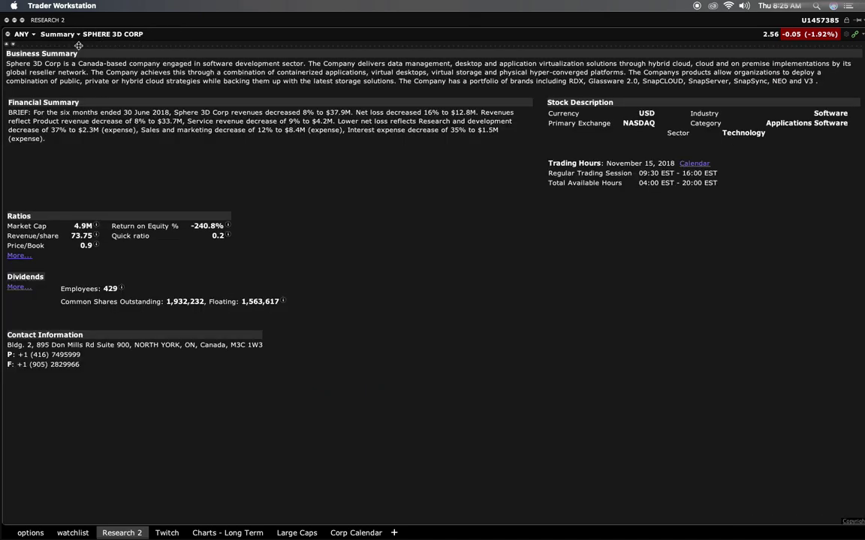
click(65, 39)
click(57, 43)
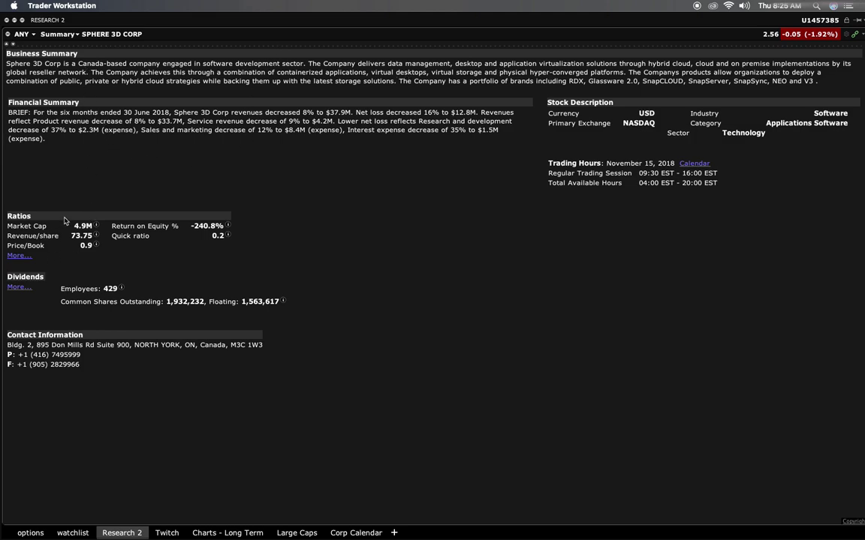
click(57, 34)
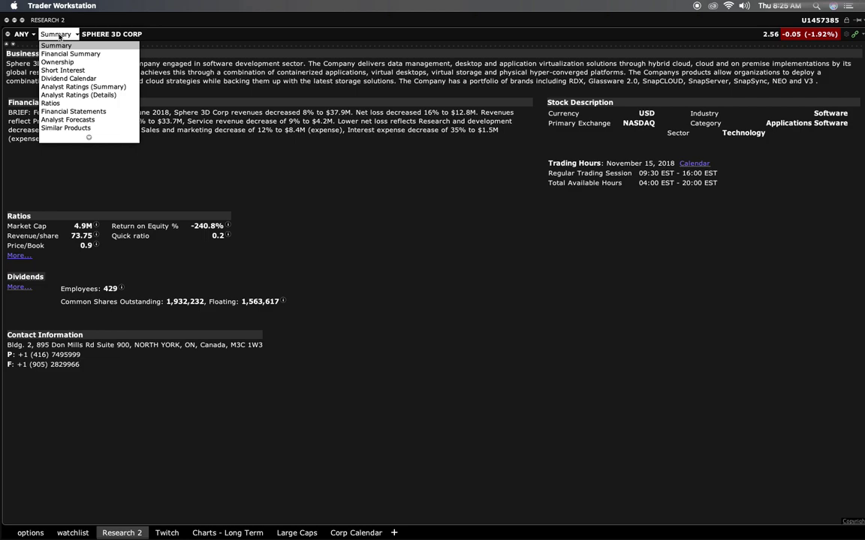
click(76, 184)
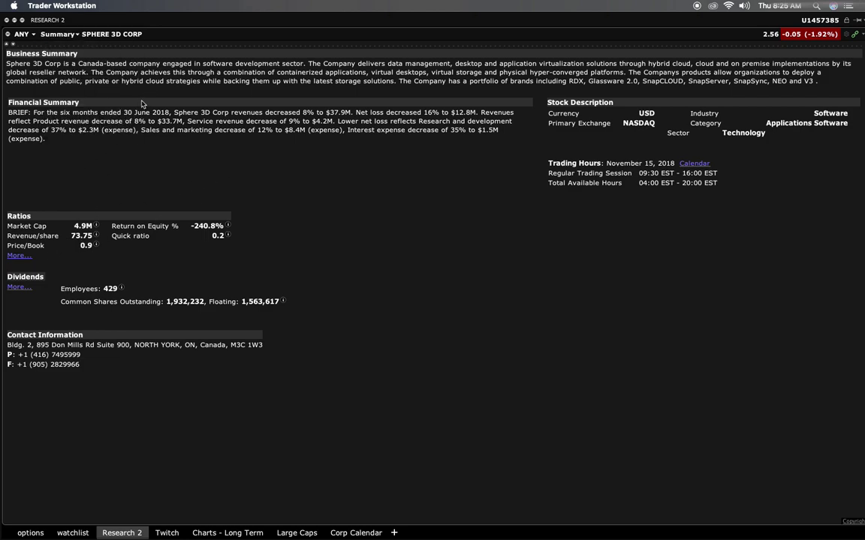
Open ANY's Financial Statements, highlight the Selling/General/Admin expenses, and return to the score sheet.
click(63, 34)
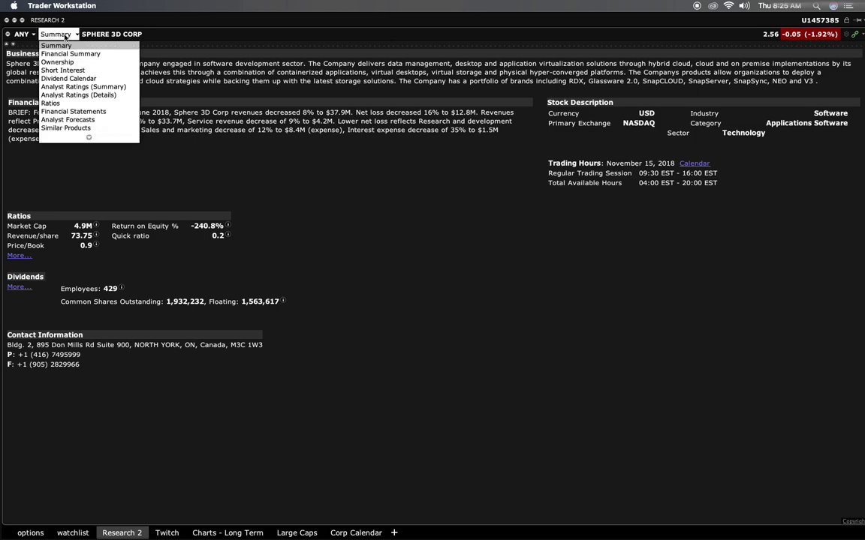
click(81, 112)
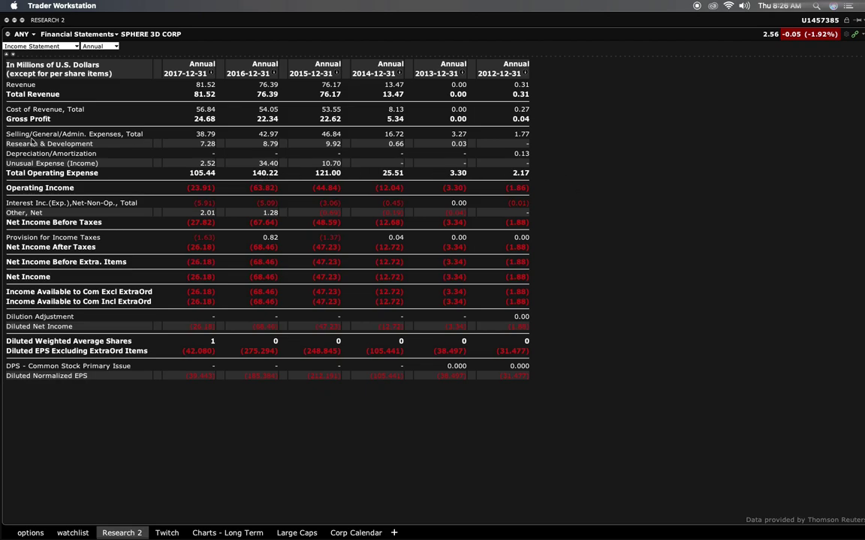
drag(89, 133, 535, 140)
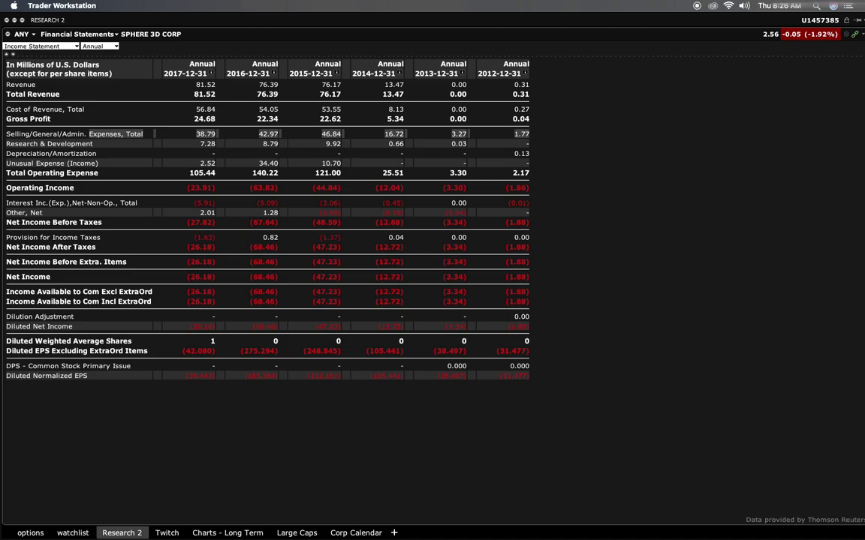
key(super+Tab)
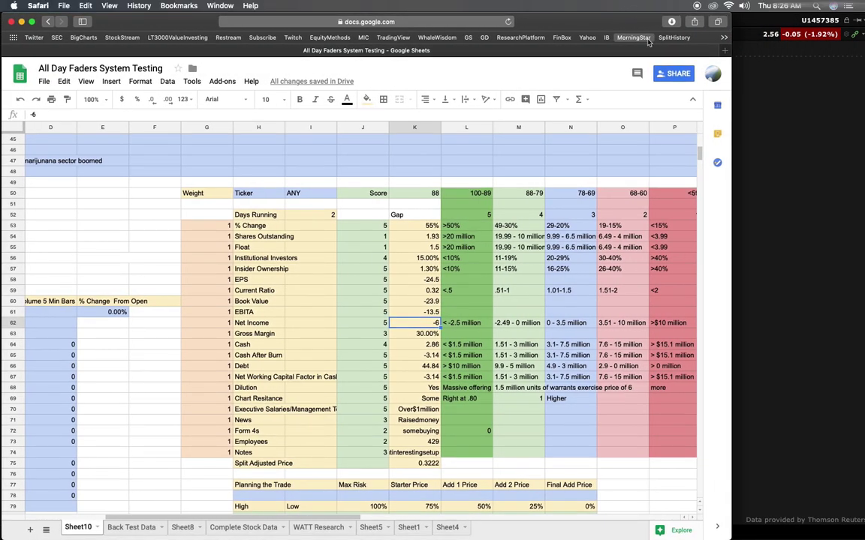
Scroll the score sheet down, then minimise Safari to reveal the ANY income statement.
scroll(395, 262, down, 5)
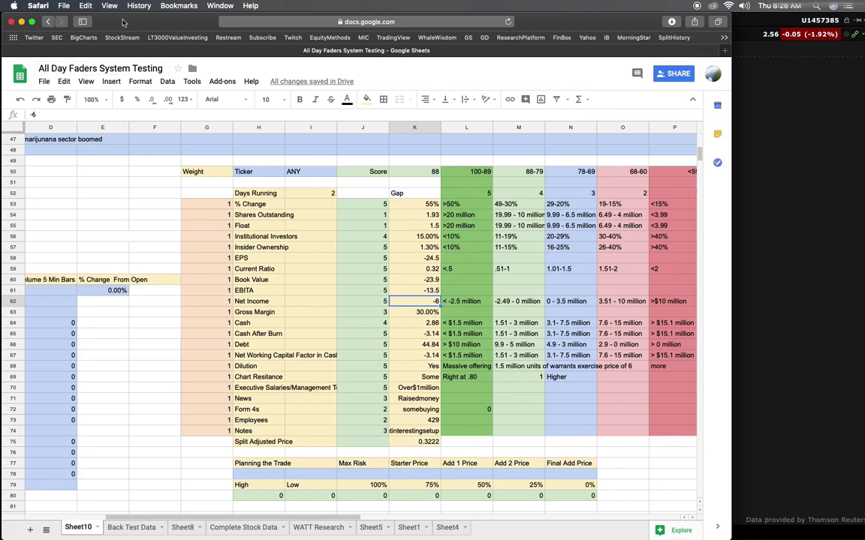
double_click(124, 21)
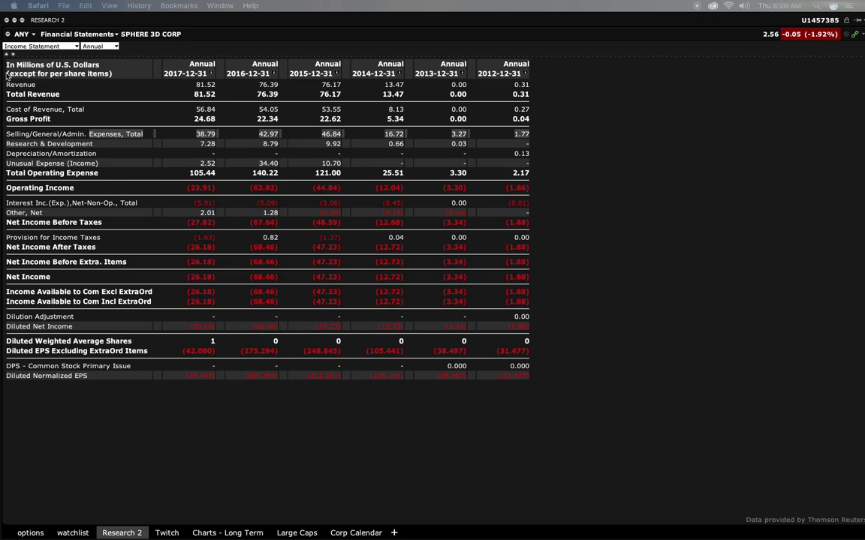
Select the Twitch layout tab at the bottom of Trader Workstation.
click(166, 531)
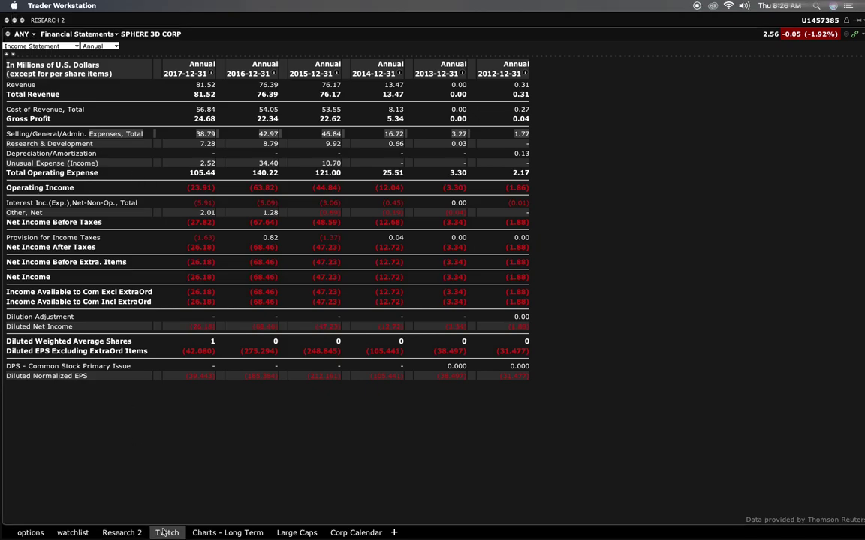